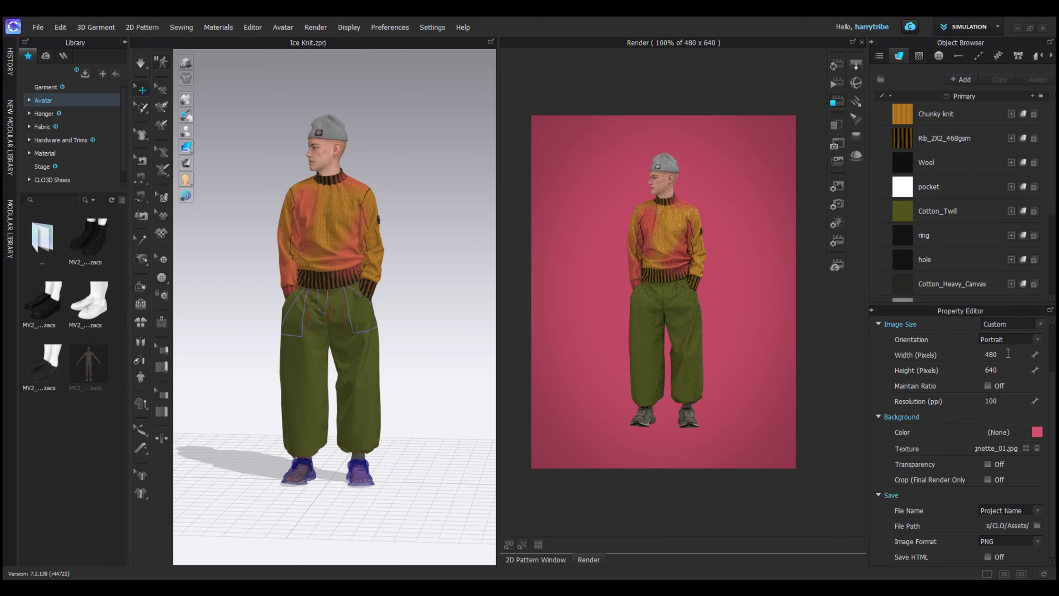
Step: Set the render image size to 2500 by 2500 pixels with a resolution of 300 ppi
left_click(1007, 353)
left_click(1005, 370)
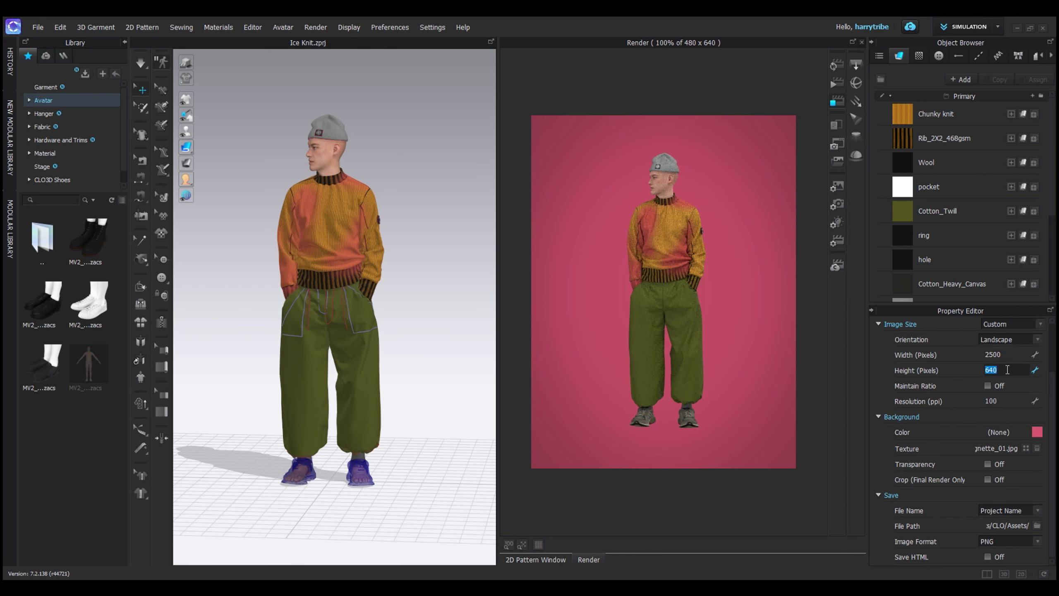
type("2500")
key("Return")
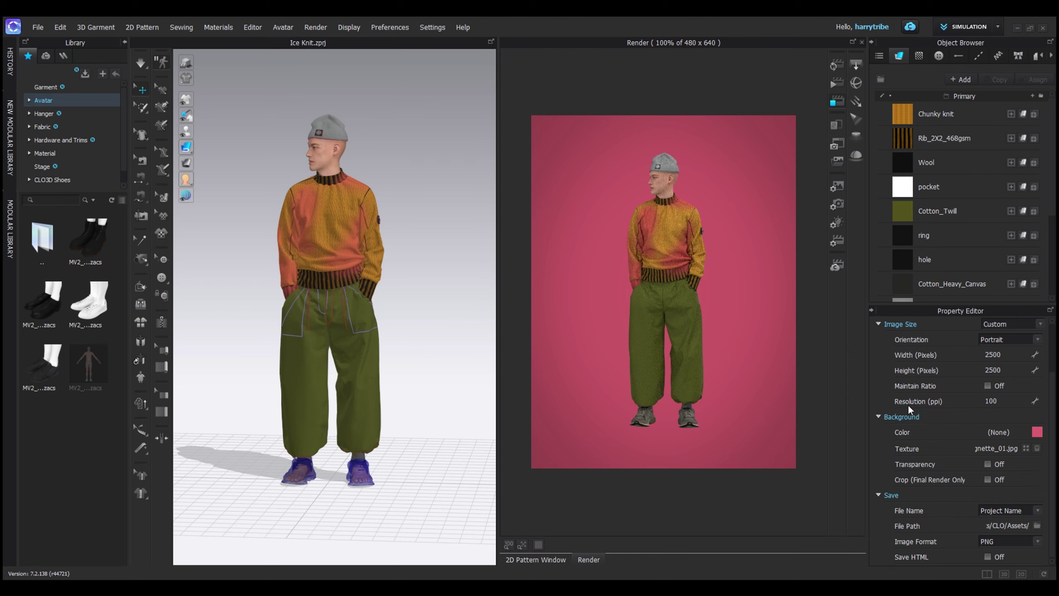
double_click(1004, 400)
type("300")
key("Return")
scroll(364, 325, "up", 2)
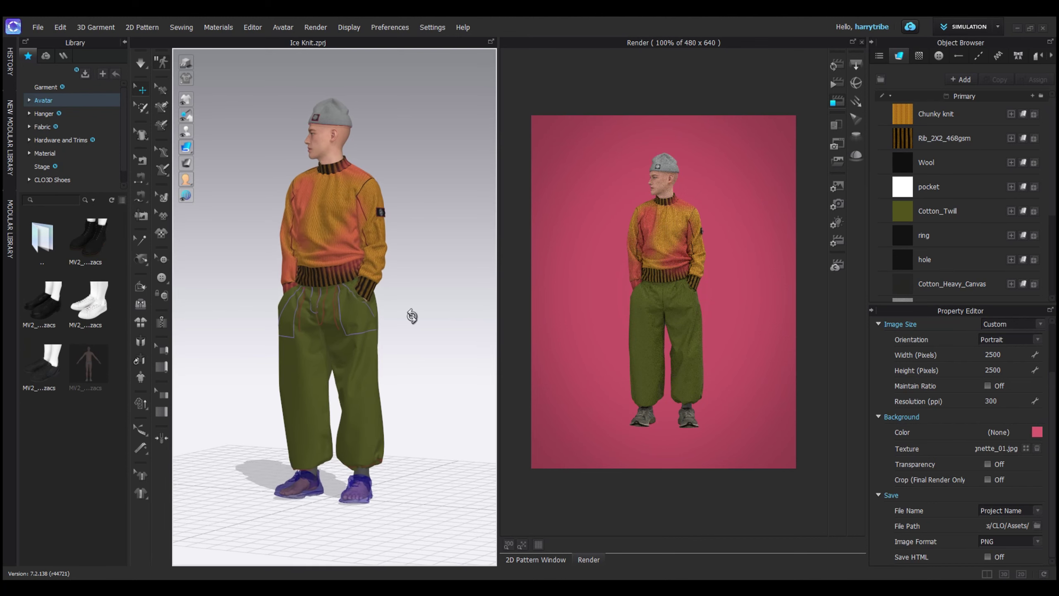
Step: Change the render background color to the dark olive palette swatch
right_click_drag(414, 314, 404, 319)
left_click(1037, 432)
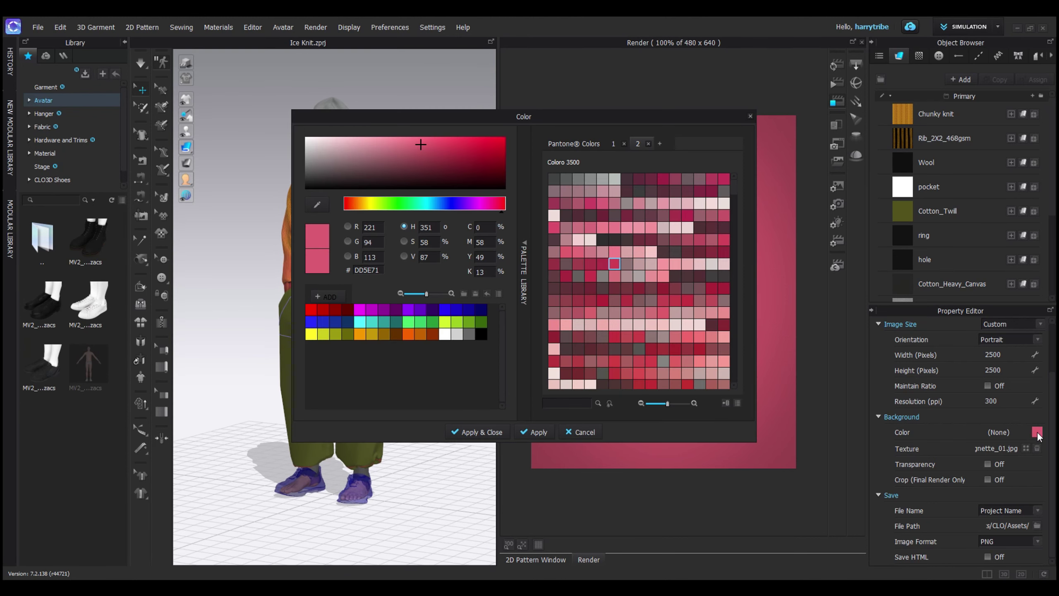
left_click_drag(400, 118, 675, 85)
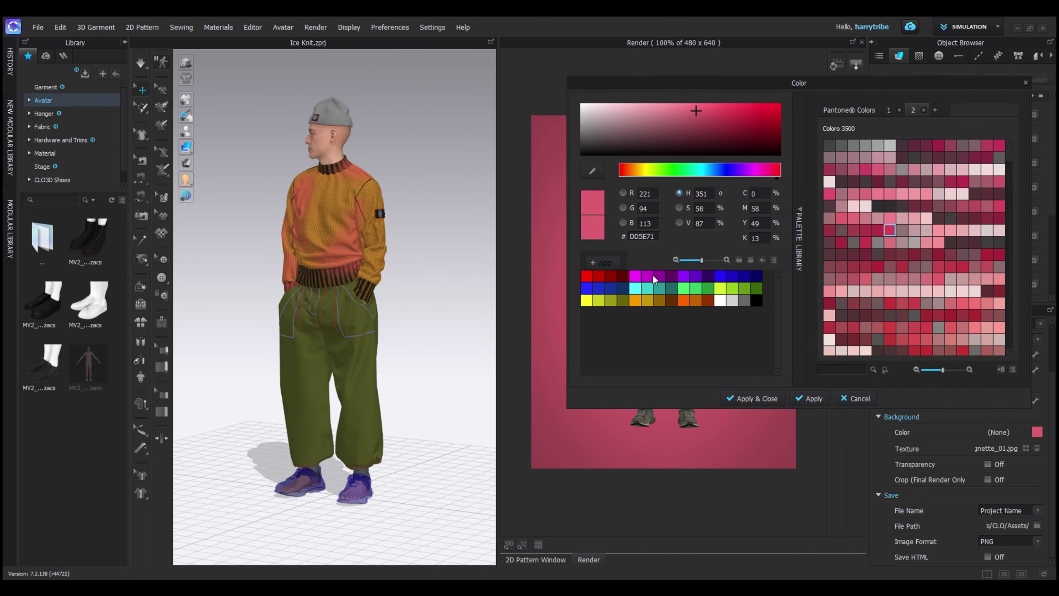
left_click(623, 301)
left_click(752, 398)
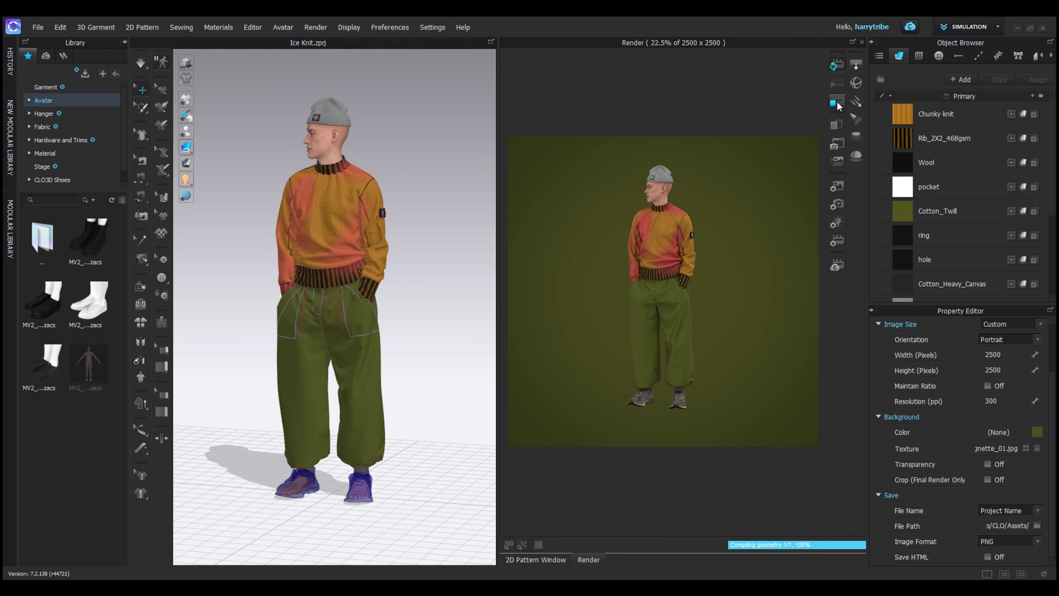
Step: Mute the render background color to 4E4E38, run an interactive render to check it, and stop the render
left_click(1037, 432)
left_click_drag(696, 149, 665, 143)
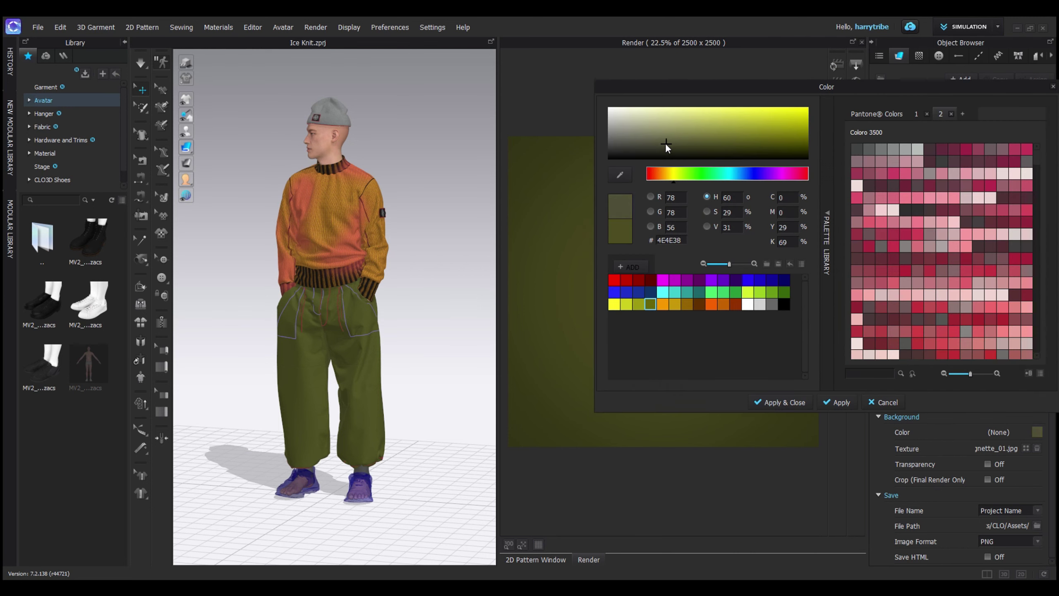
left_click(768, 400)
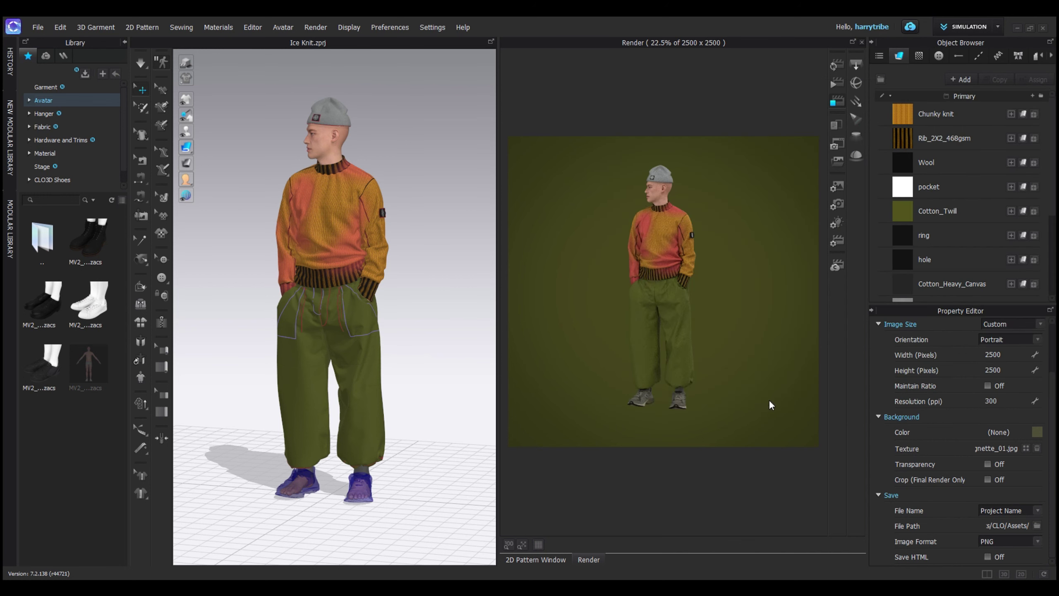
left_click(834, 71)
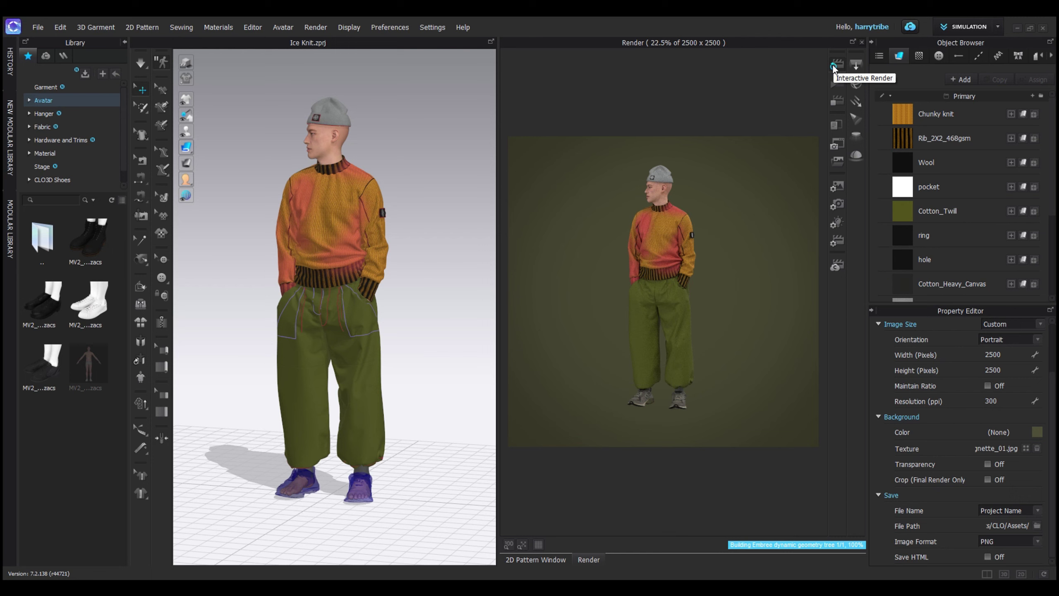
left_click(833, 104)
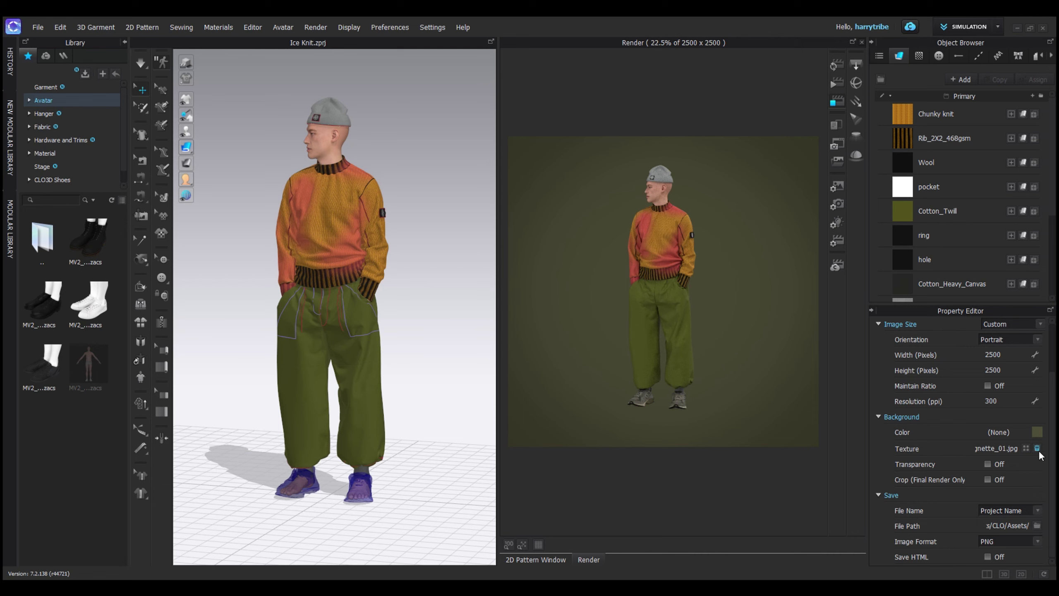
Step: Replace the background texture with the Diagonal_01 image from the Background Image folder
left_click(1026, 449)
left_click(1026, 448)
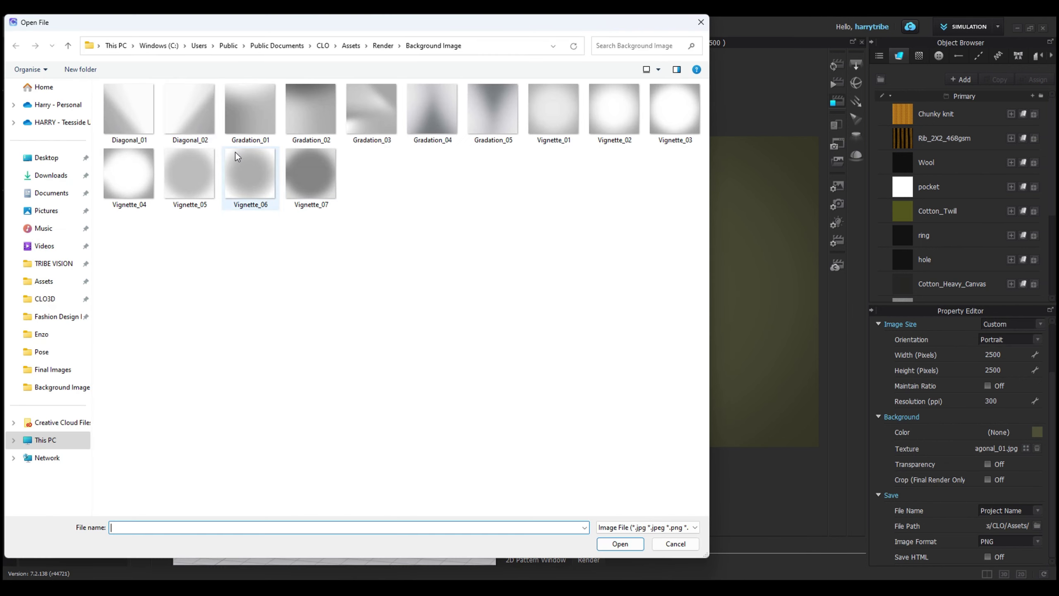
left_click(136, 114)
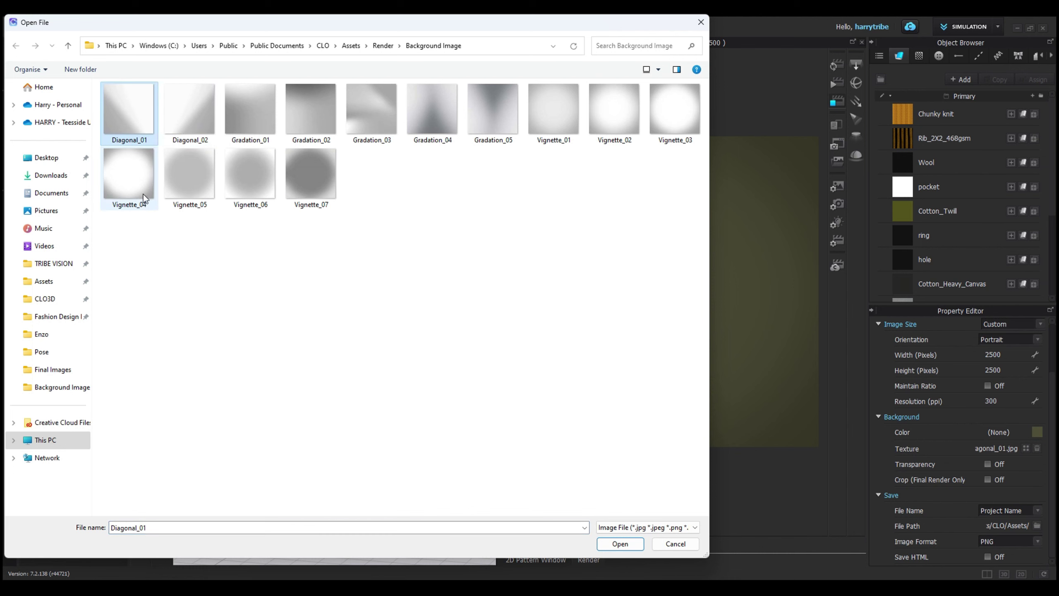
left_click(635, 544)
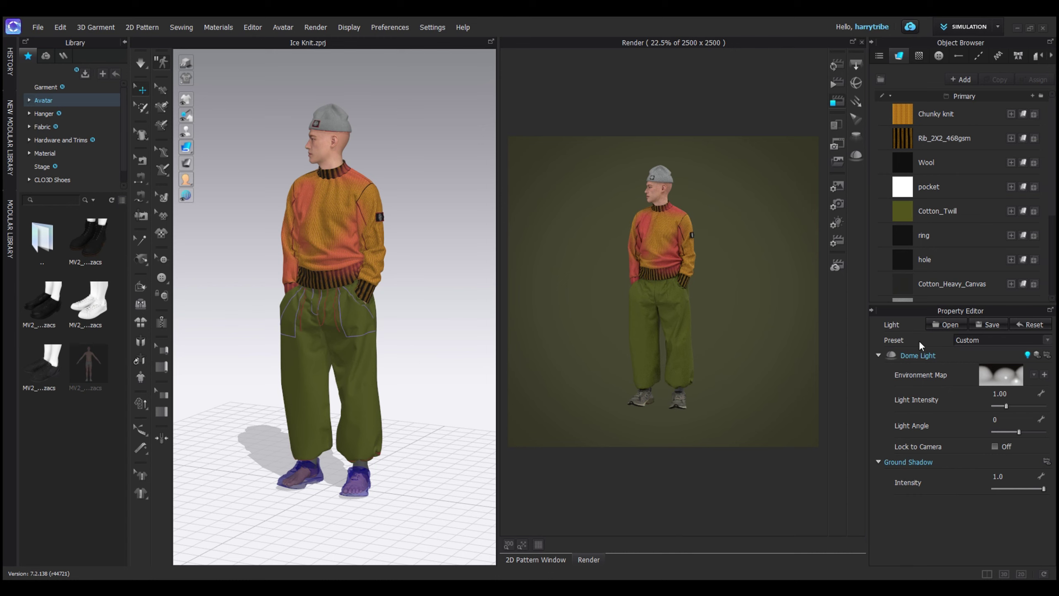
Step: Preview the available light presets, keeping the Custom preset
left_click(1047, 340)
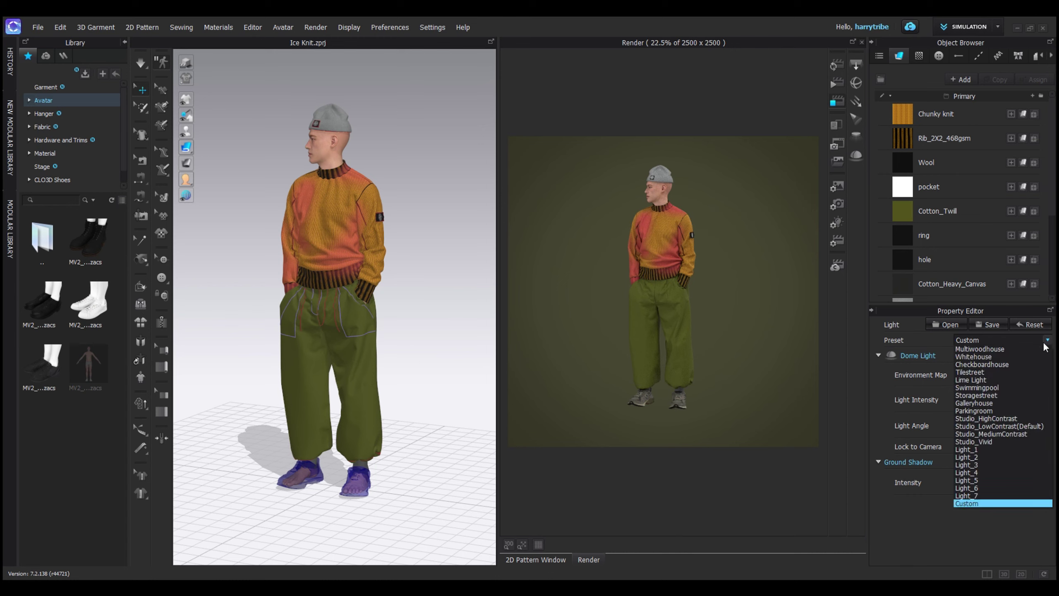
mouse_move(1009, 370)
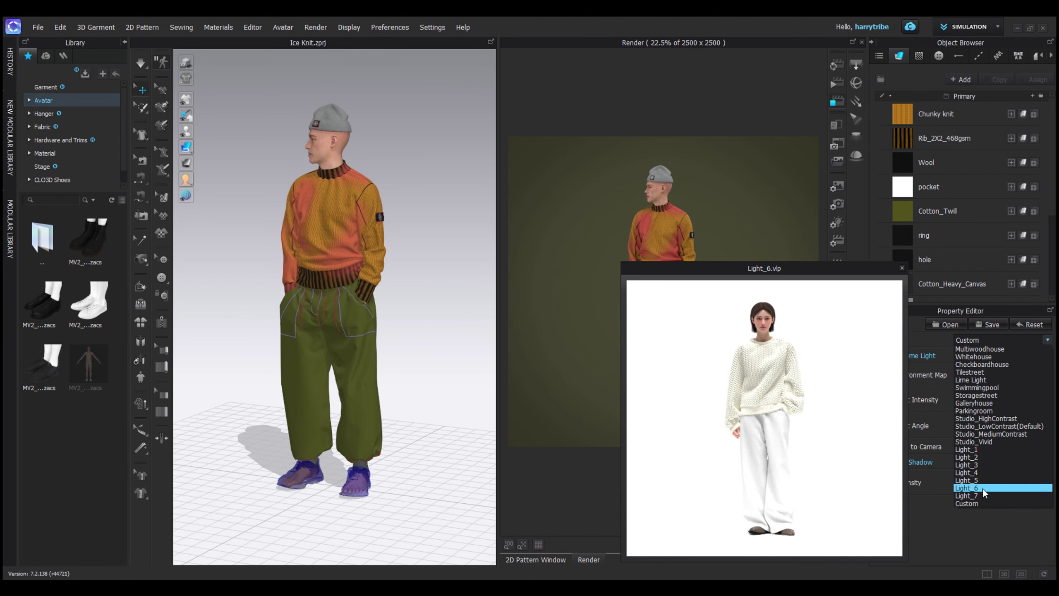
left_click(968, 503)
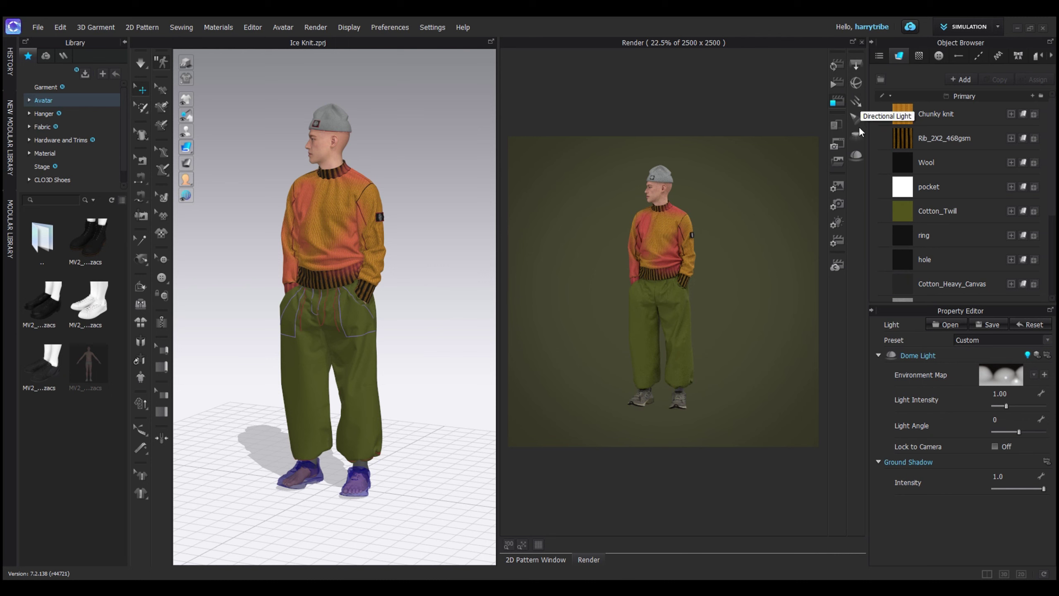
Step: Try adding a rectangle light and raising it from the floor to above the avatar's head
left_click(855, 64)
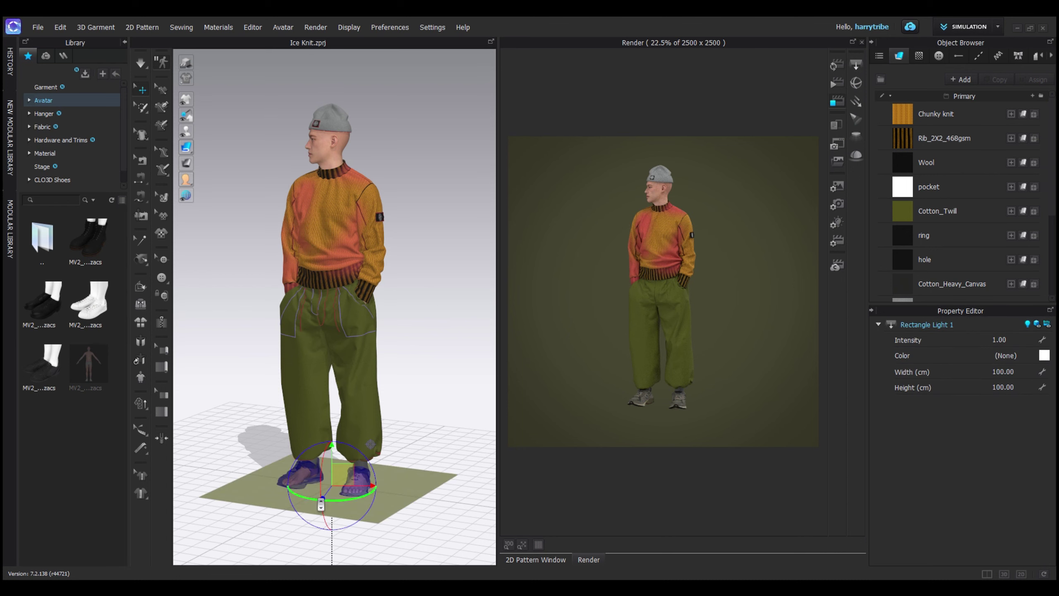
left_click_drag(346, 435, 317, 102)
right_click_drag(317, 101, 506, 235)
right_click_drag(426, 180, 373, 130)
left_click(363, 124)
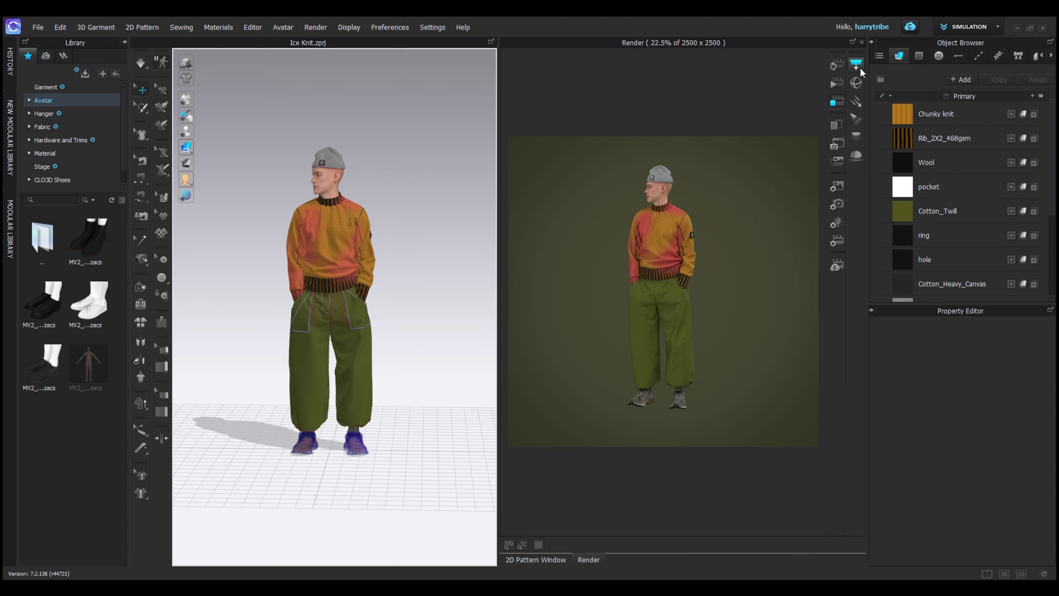
Step: Apply the Light_7 preset to the render lighting and enable the ground shadow
left_click(837, 224)
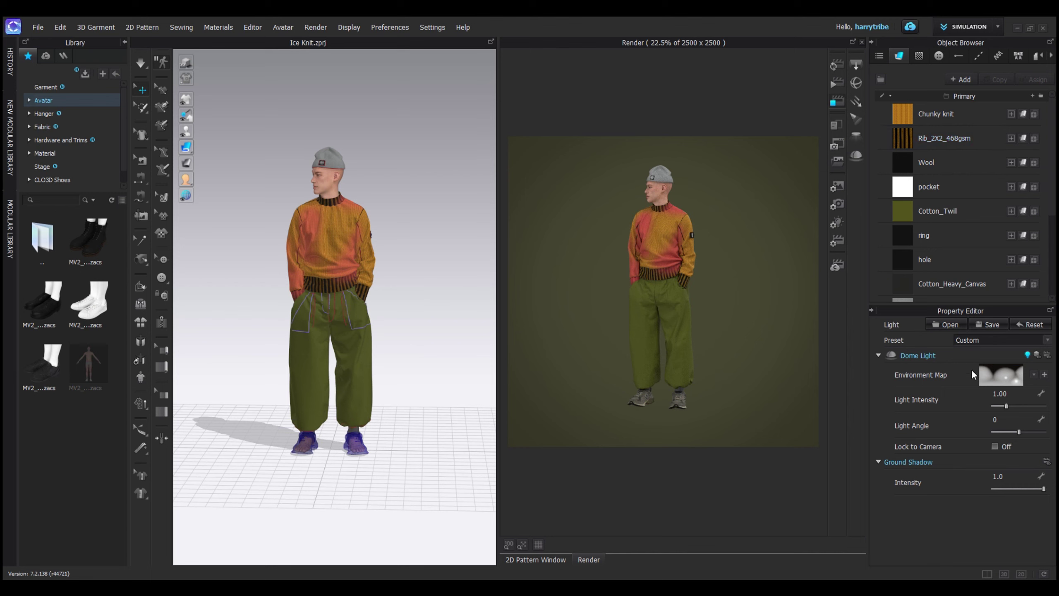
left_click(1040, 343)
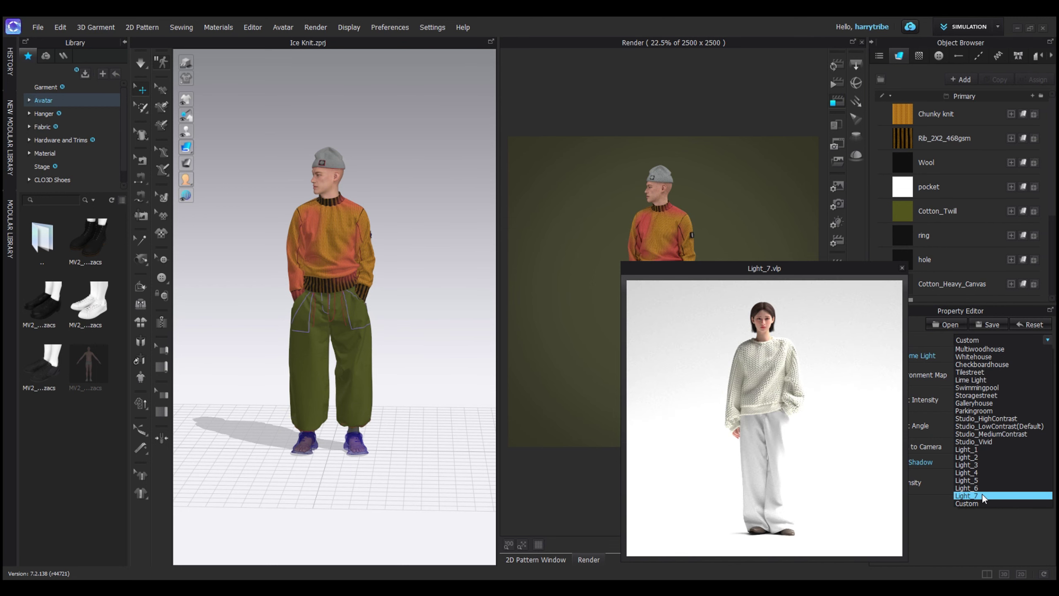
left_click(981, 494)
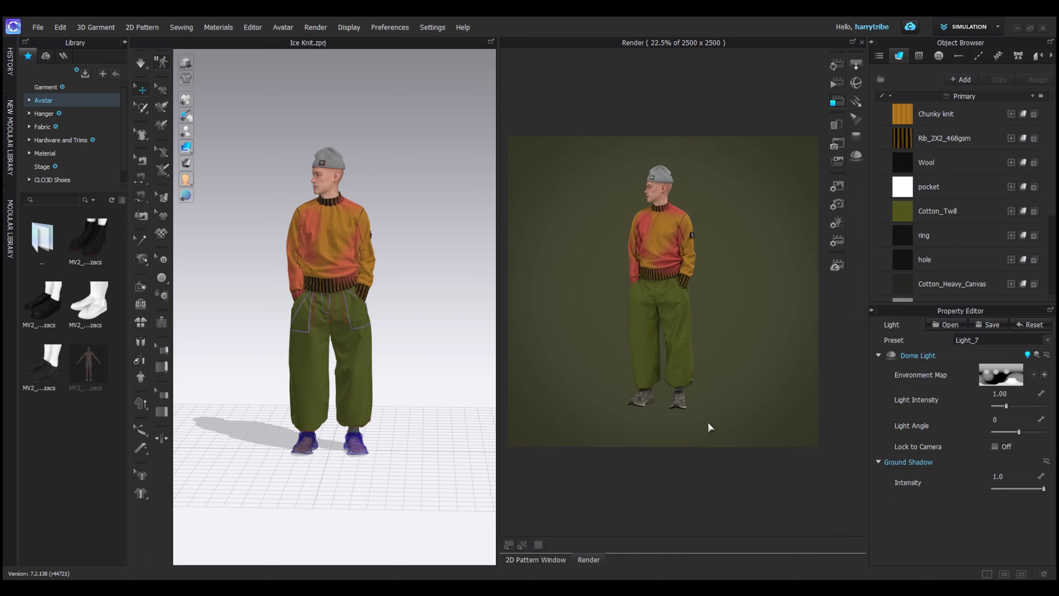
left_click(1047, 461)
Step: Run an interactive render with the avatar turned to a three-quarter view and framed closer, and stop it
left_click(836, 64)
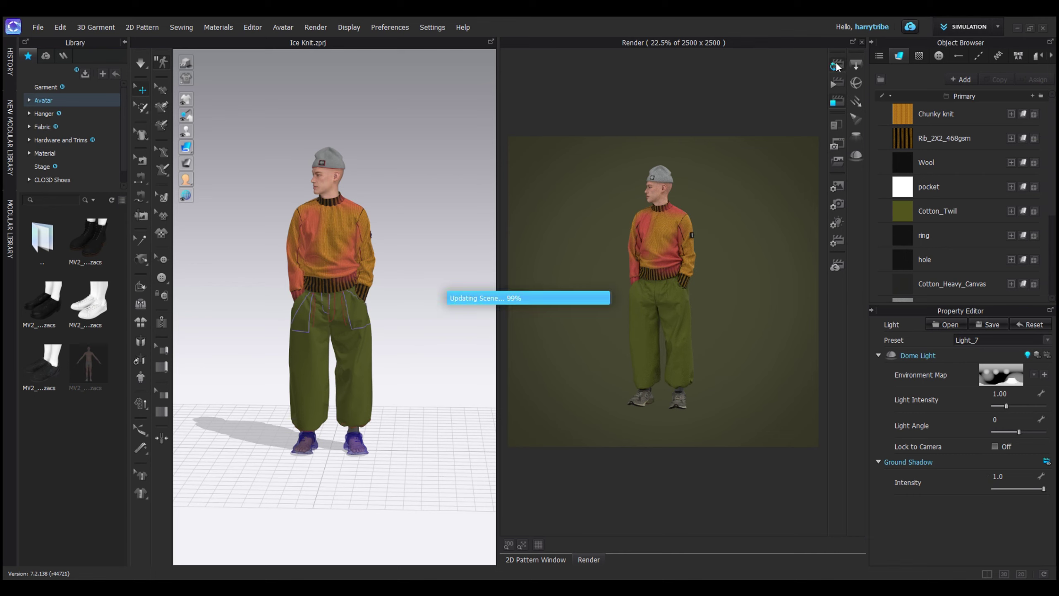
right_click_drag(425, 312, 384, 308)
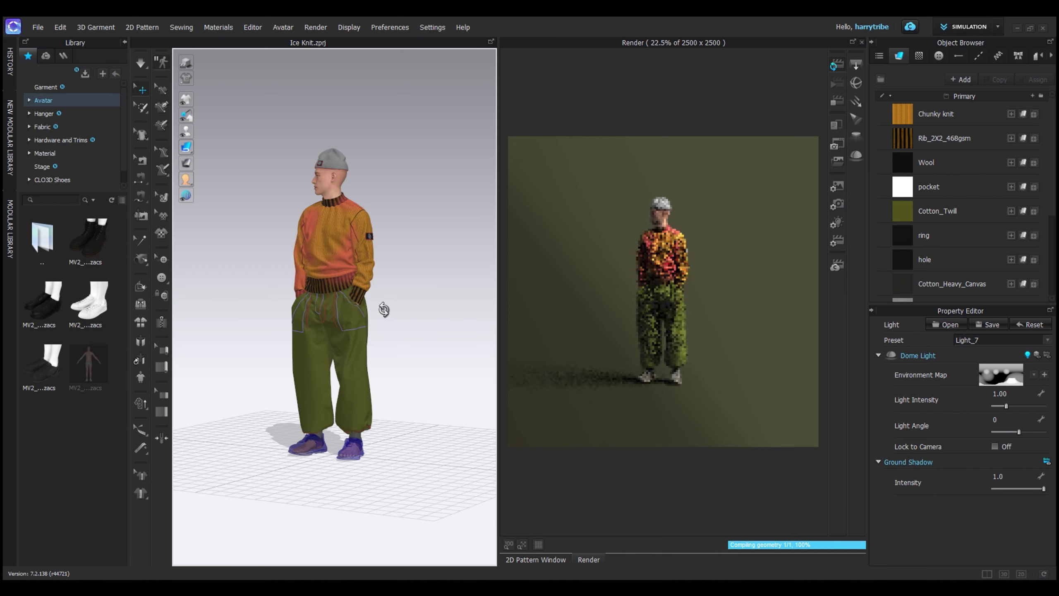
scroll(390, 308, "up", 3)
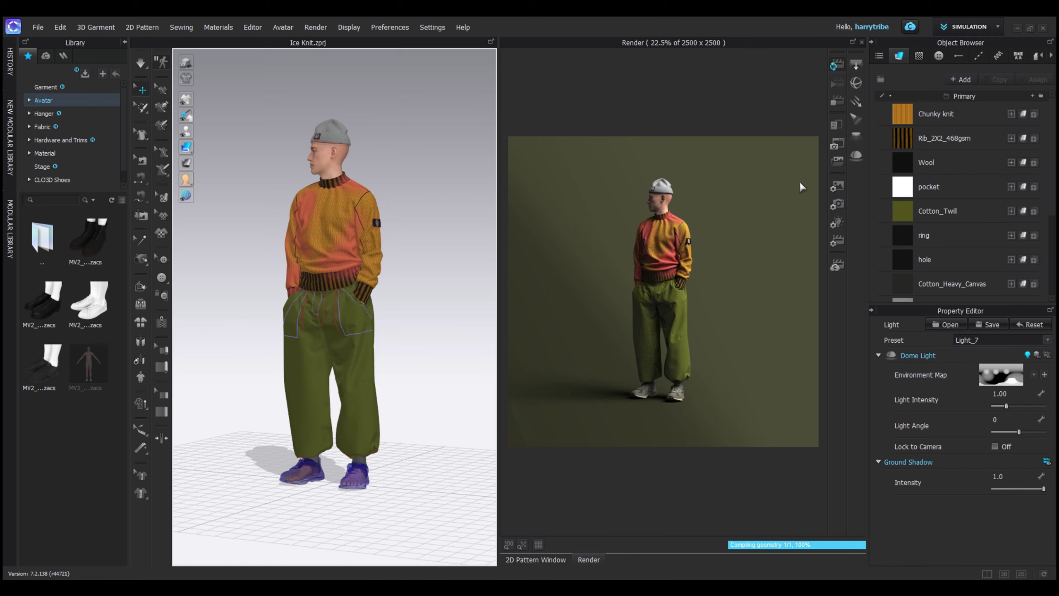
left_click(836, 100)
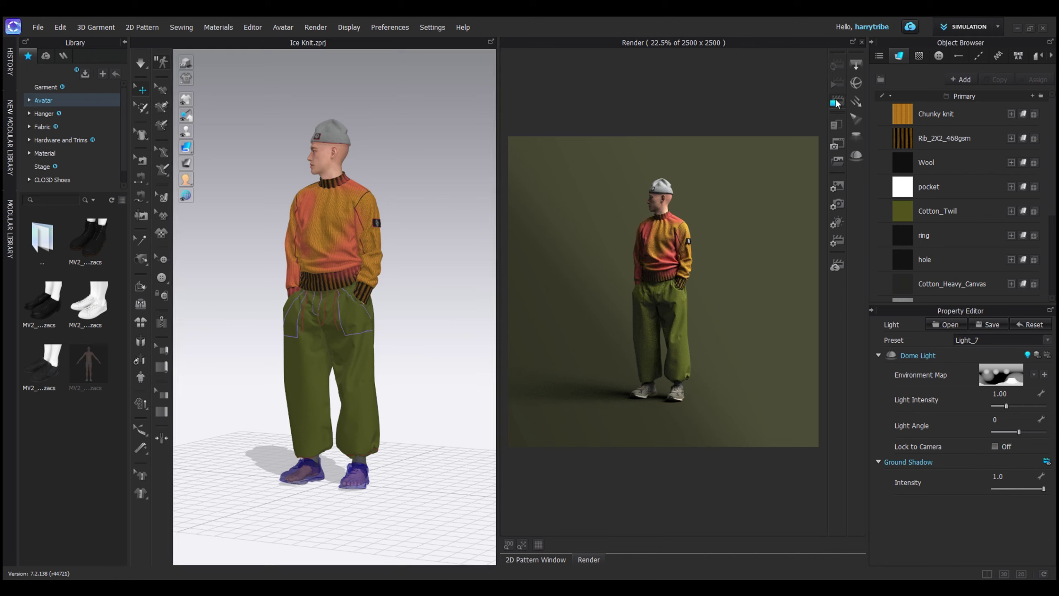
Step: Set the render's noise threshold to 0.001 and its maximum render time to 15 minutes
left_click(837, 242)
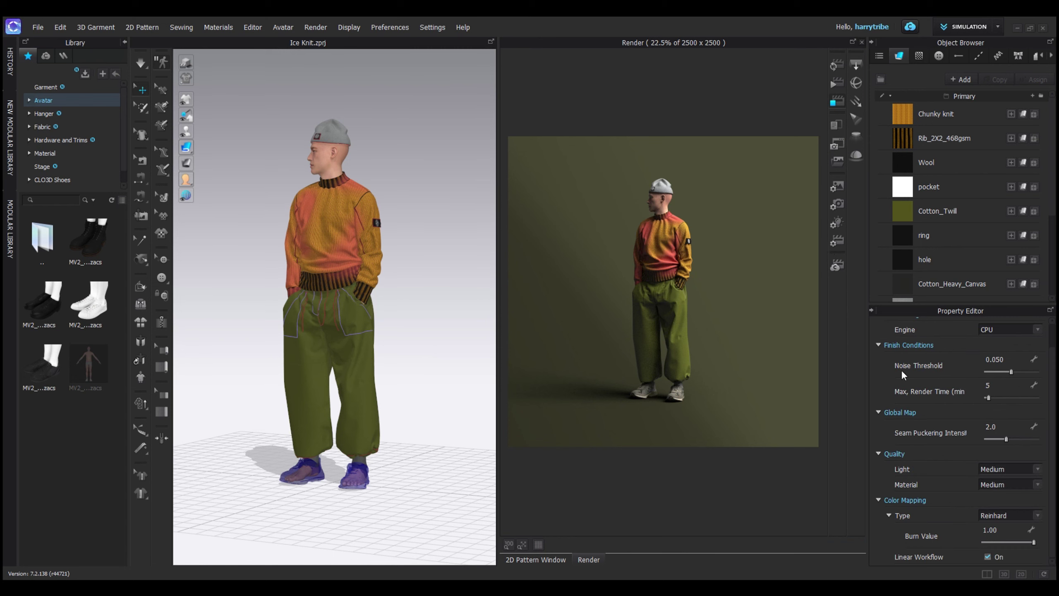
scroll(901, 369, "up", 1)
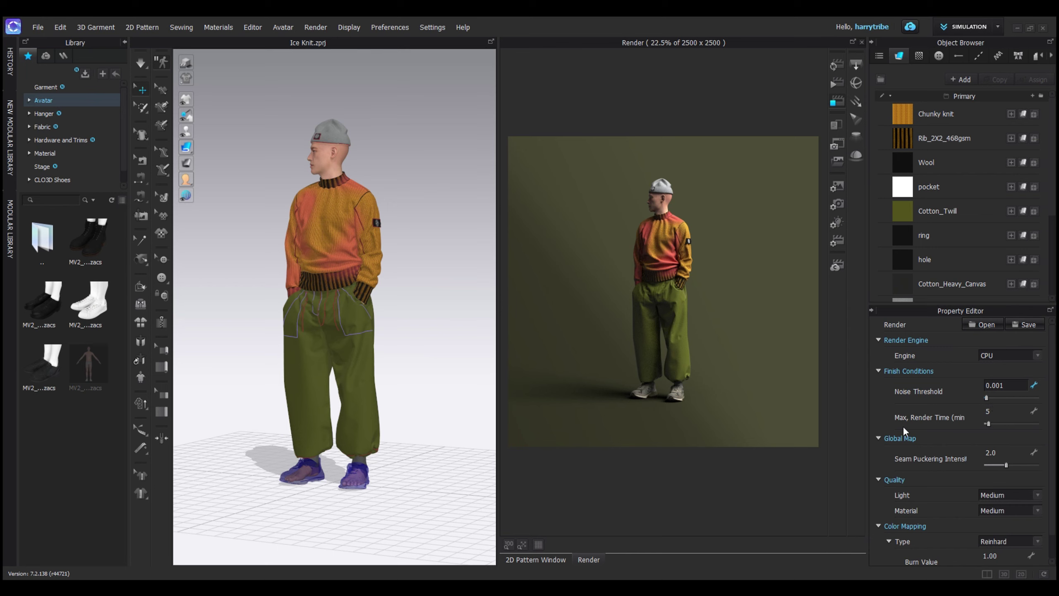
left_click(994, 413)
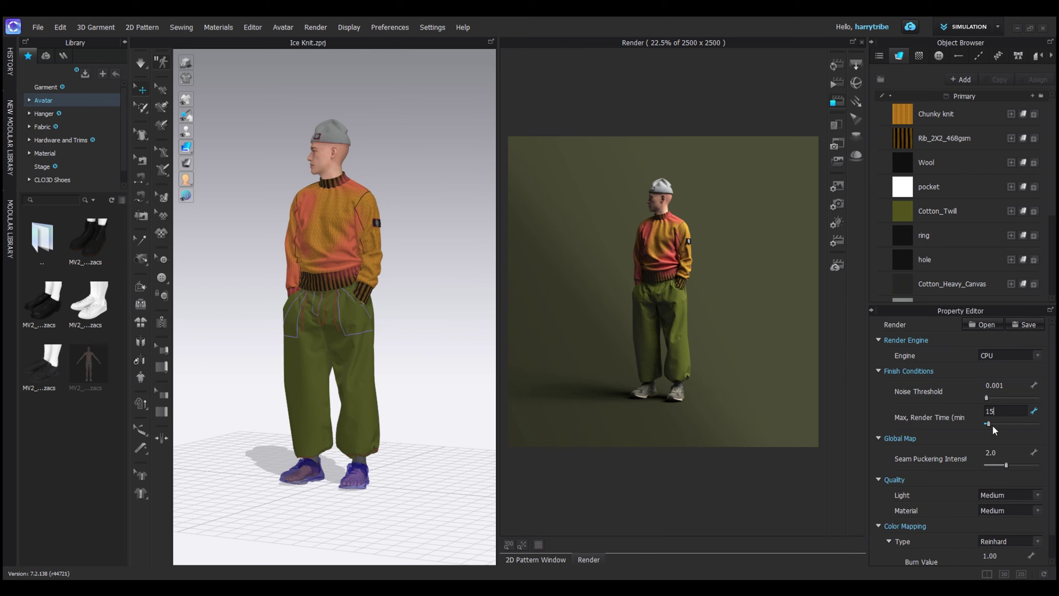
type("100")
key("Return")
left_click_drag(997, 429, 992, 429)
left_click(1026, 415)
type("1")
scroll(995, 481, "down", 2)
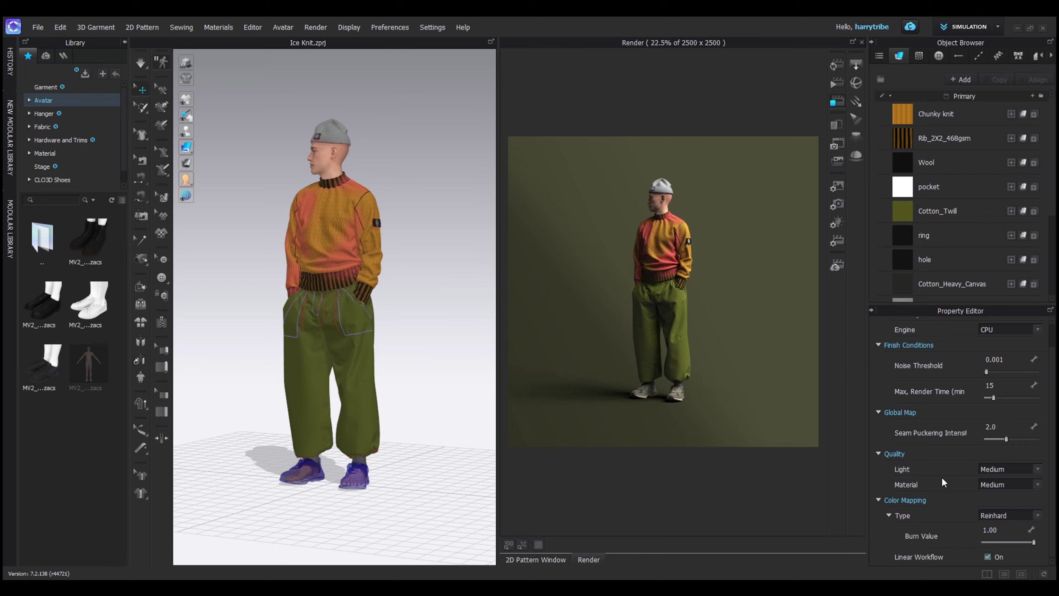
Step: Set both the light and material render quality to Very High
left_click(1034, 469)
left_click(1017, 501)
left_click(1017, 484)
left_click(1016, 516)
left_click(1040, 471)
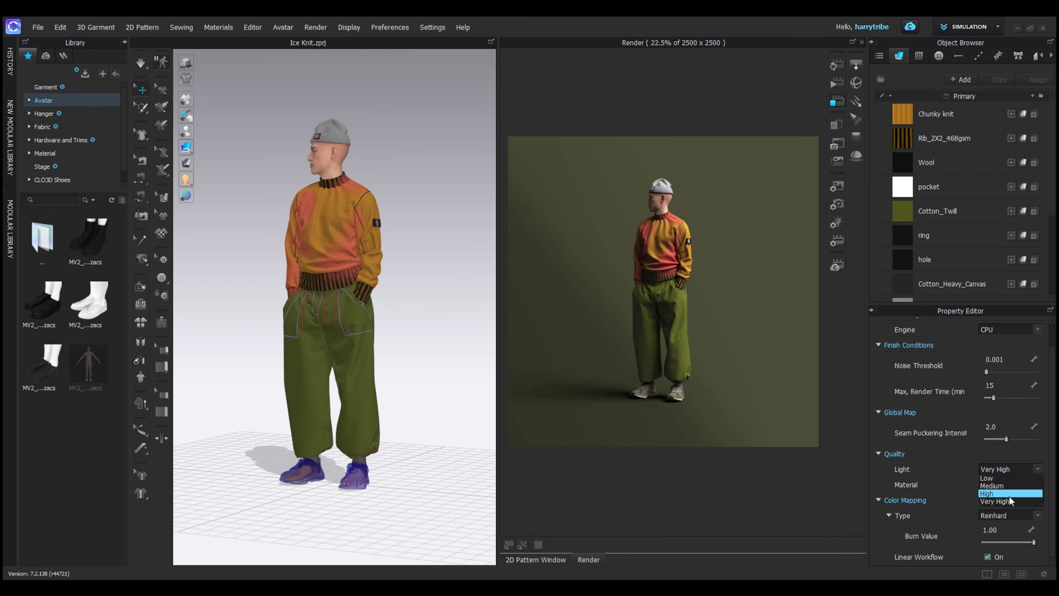
left_click(1008, 500)
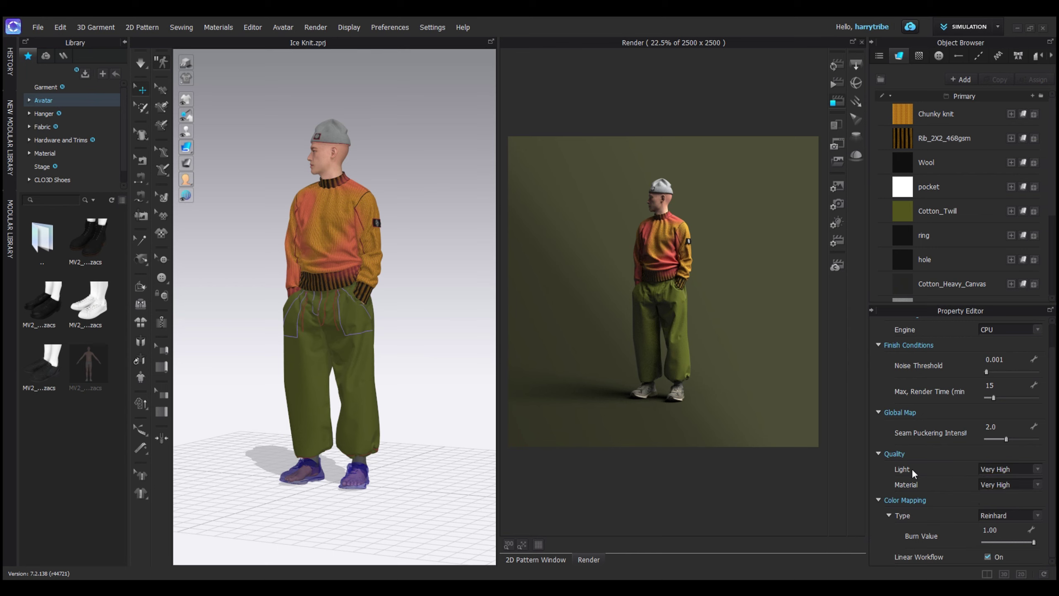
scroll(933, 466, "up", 2)
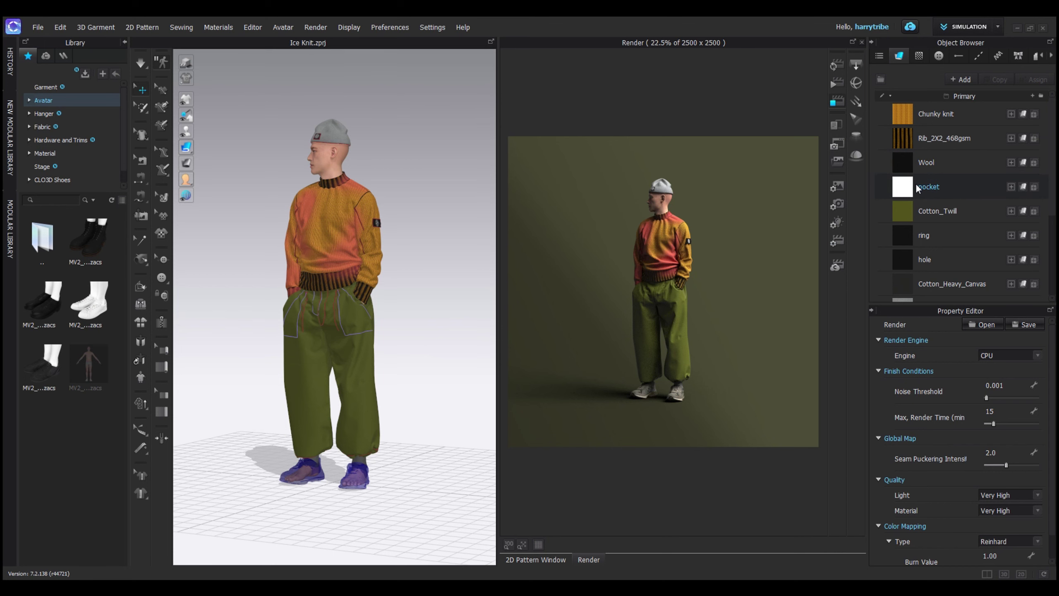
Step: Switch between the render view and the 2D pattern layout, ending on the pattern layout
left_click(553, 559)
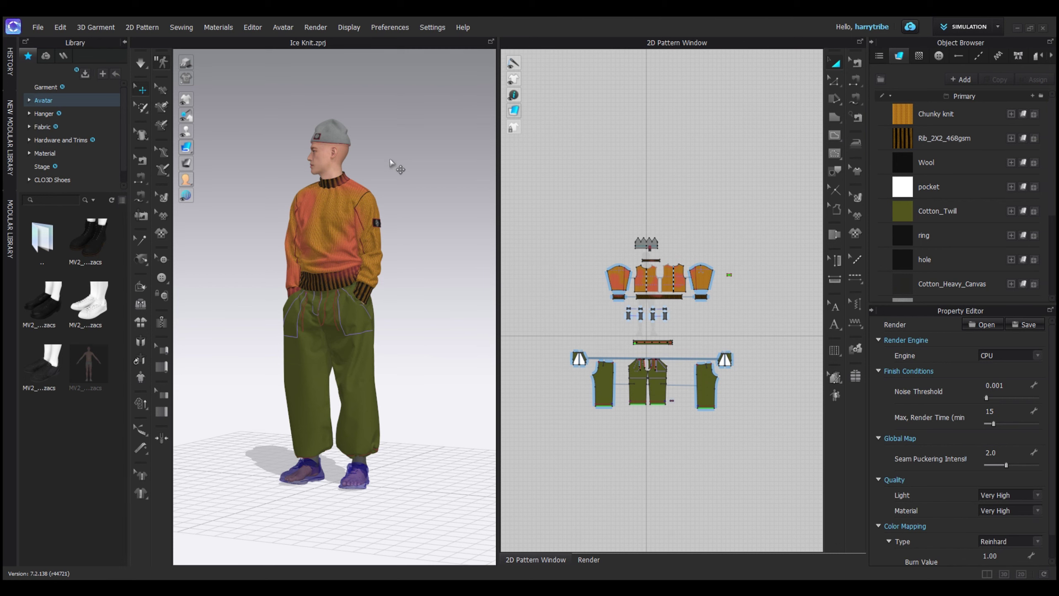
left_click(596, 560)
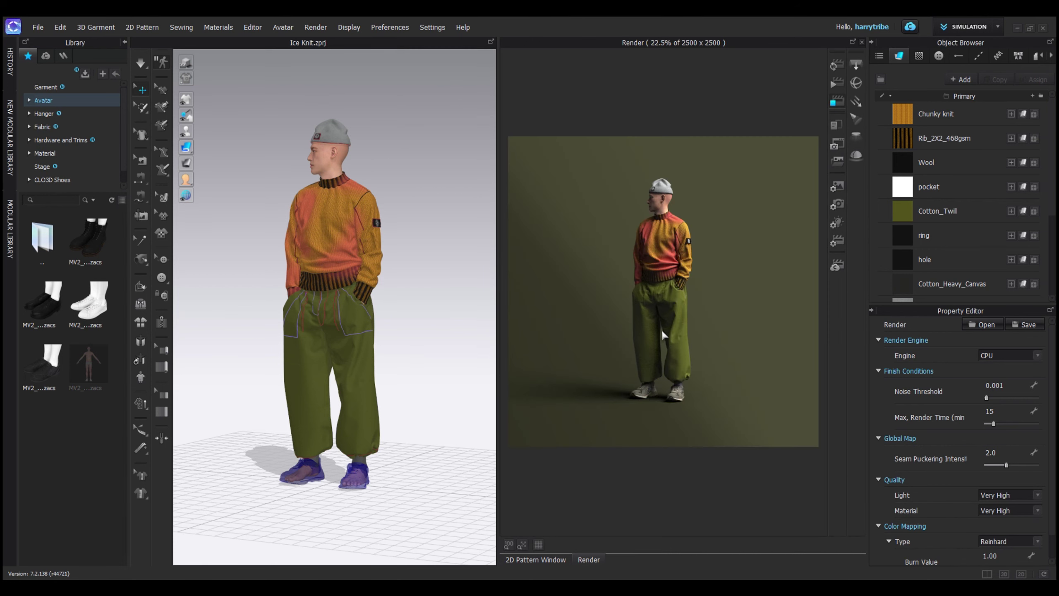
left_click(551, 559)
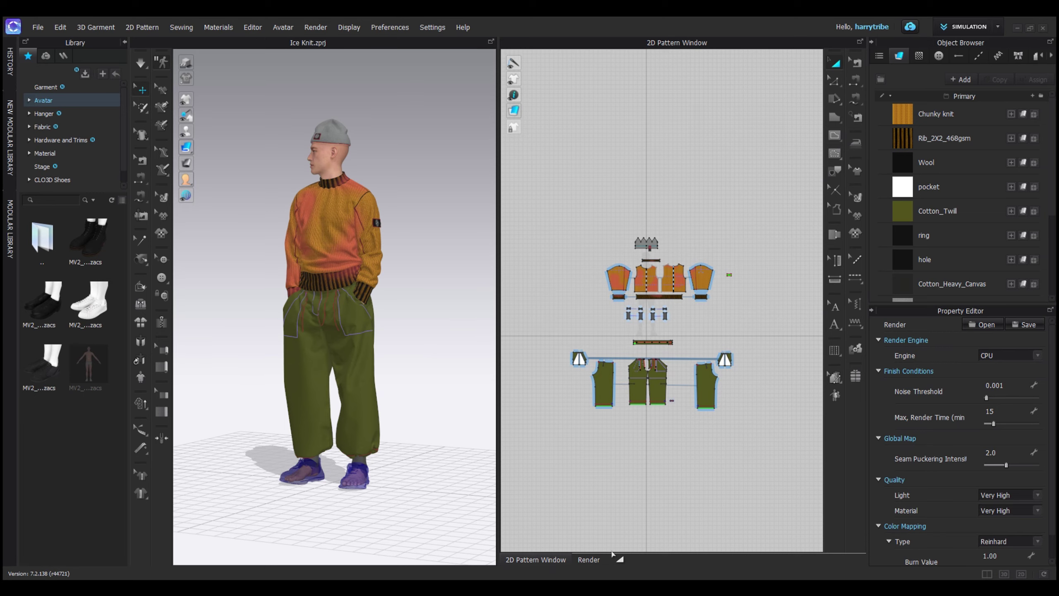
Step: Examine the dressed avatar from several angles, from close-ups of the head and knit sweater to the full figure
scroll(472, 307, "up", 5)
right_click_drag(430, 272, 463, 325)
scroll(463, 326, "up", 8)
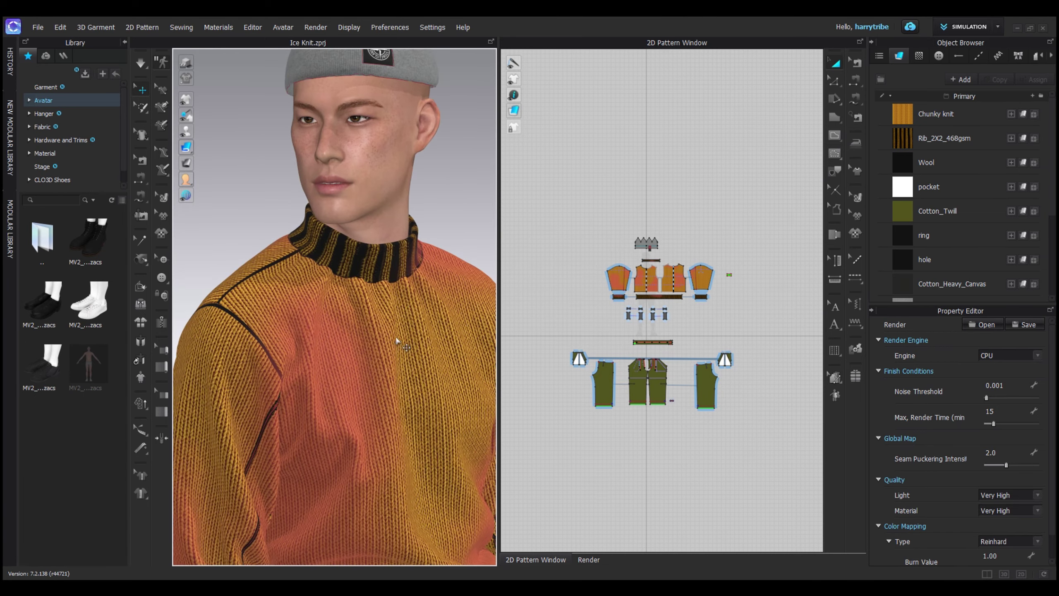
scroll(400, 356, "up", 3)
right_click_drag(430, 347, 300, 342)
scroll(411, 343, "up", 2)
scroll(317, 341, "down", 6)
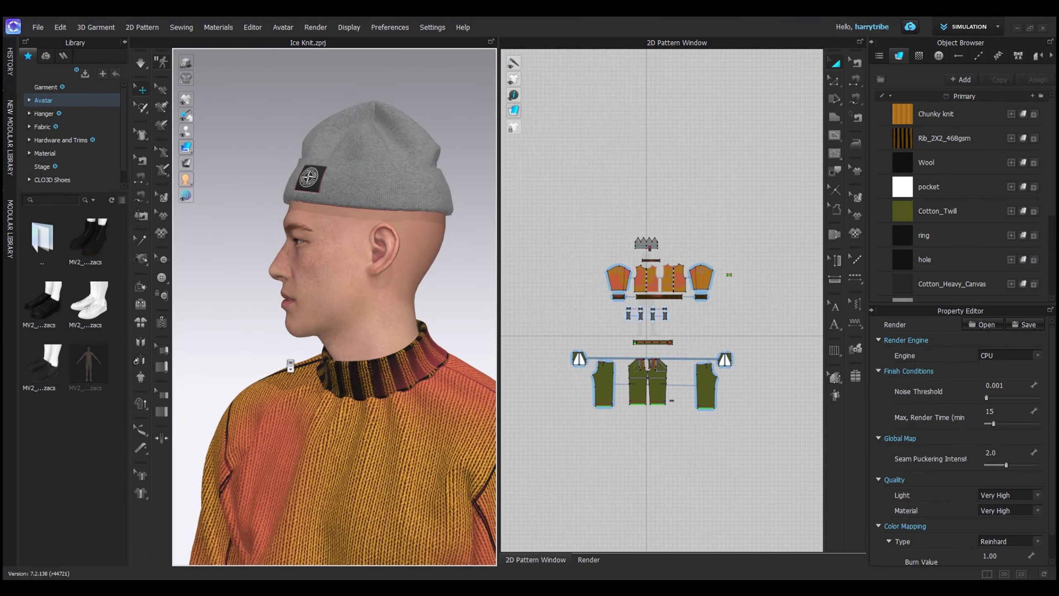
scroll(333, 339, "up", 2)
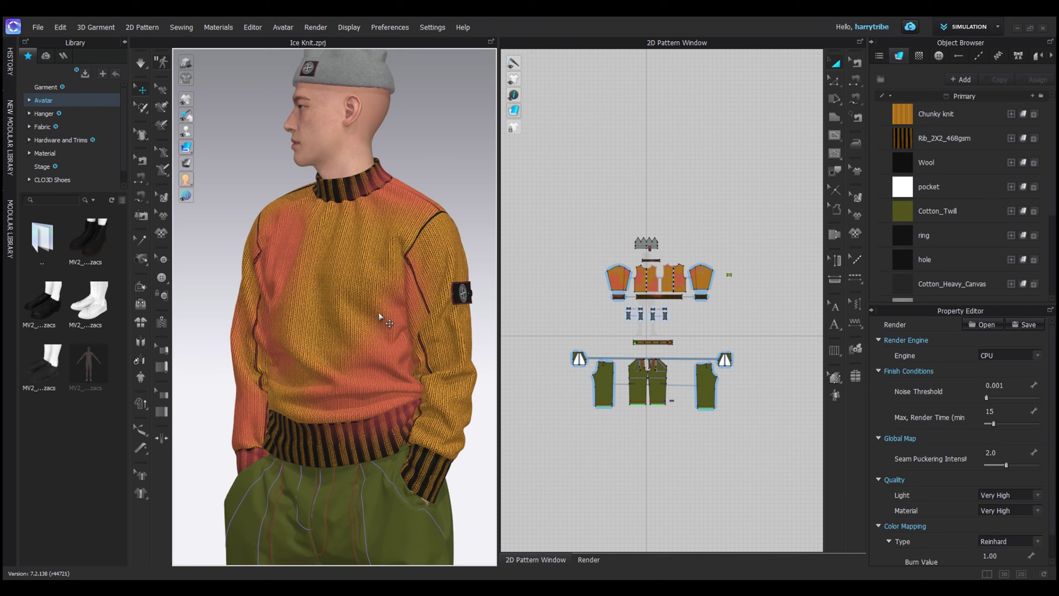
scroll(380, 316, "down", 6)
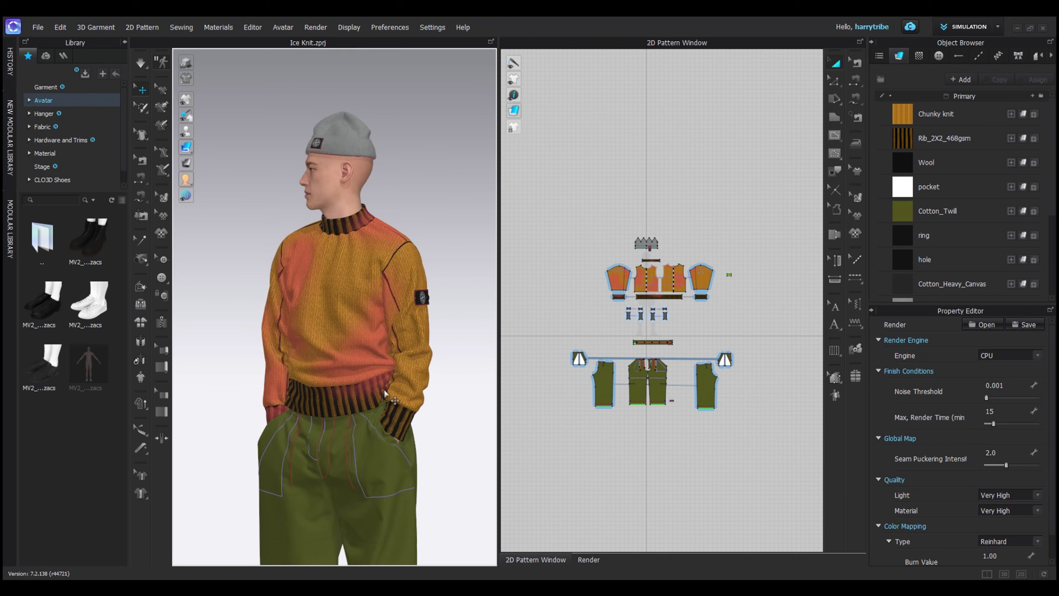
right_click_drag(380, 295, 367, 325)
scroll(388, 355, "up", 5)
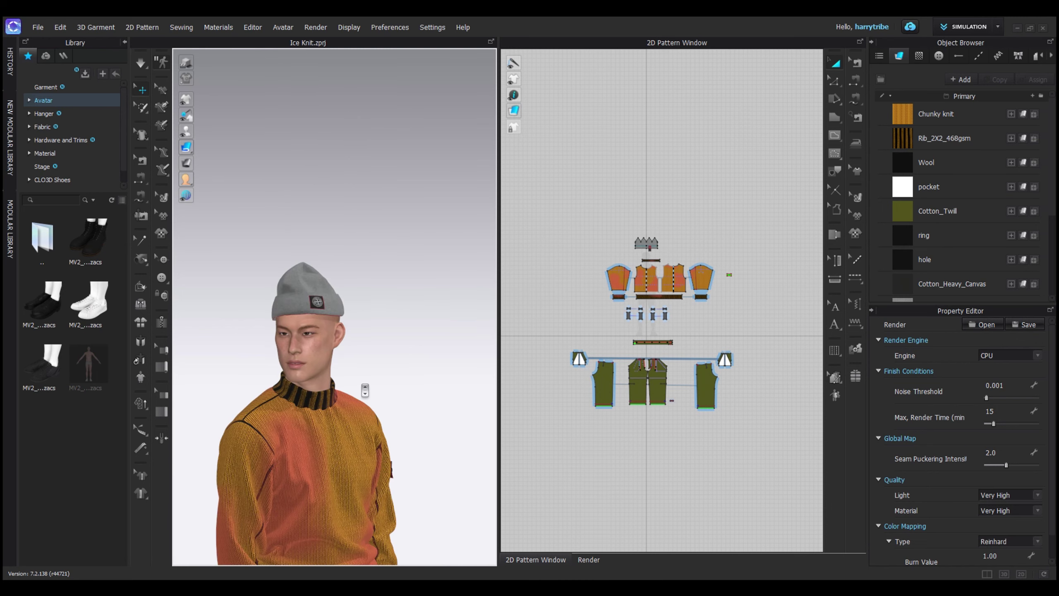
right_click_drag(397, 357, 309, 342)
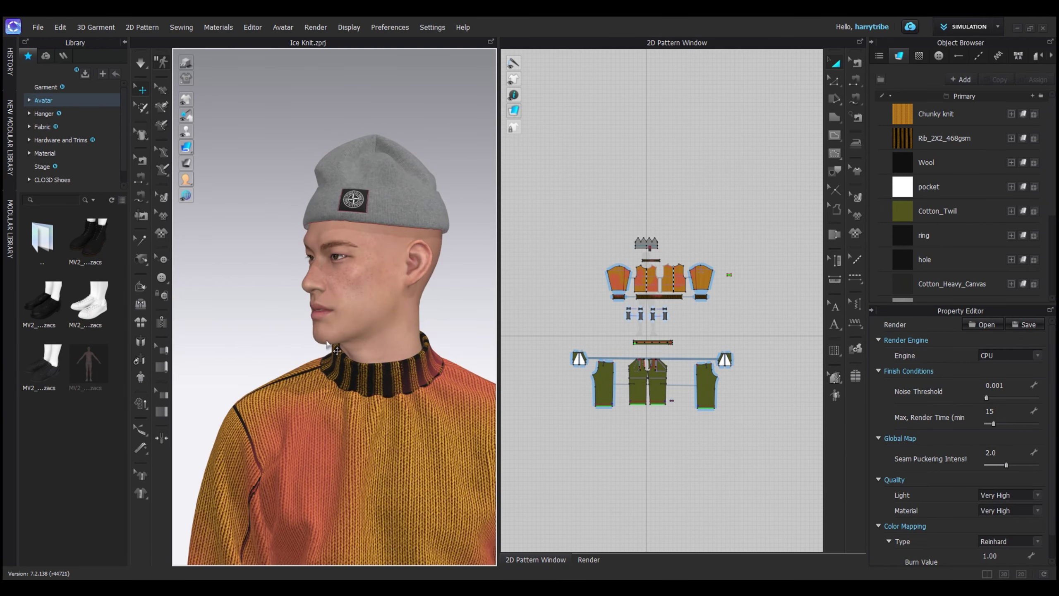
scroll(337, 350, "down", 10)
middle_click_drag(208, 296, 323, 294)
scroll(330, 306, "down", 3)
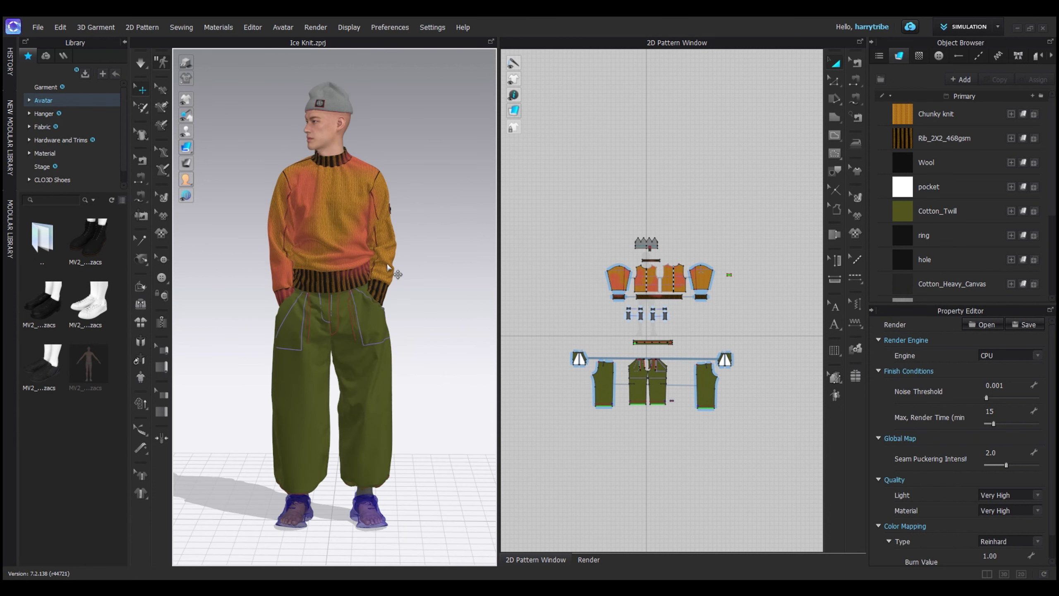
right_click_drag(428, 242, 409, 222)
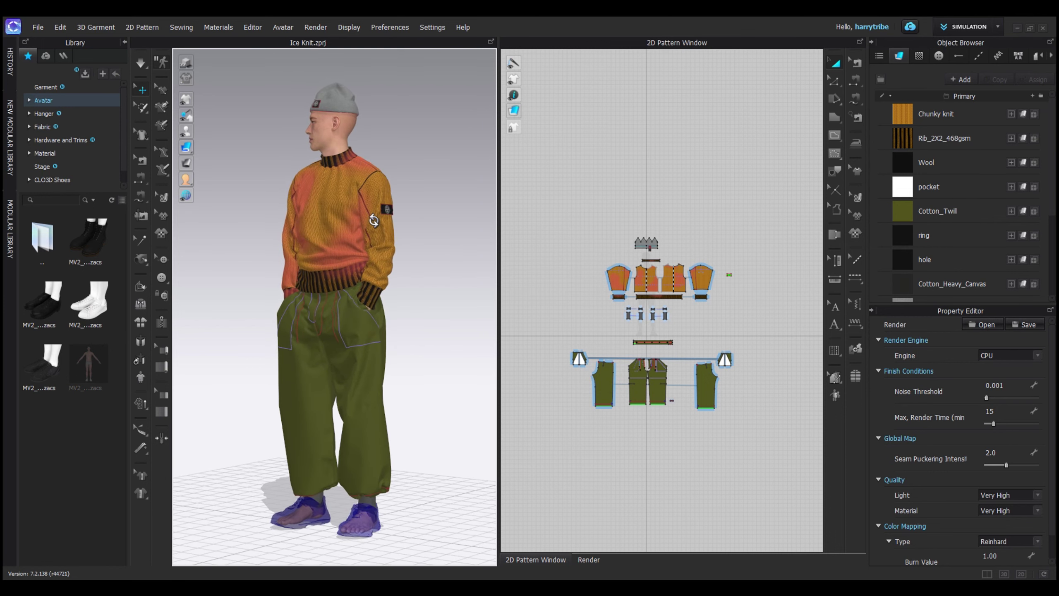
Step: Toggle the avatar's visibility to compare the outfit with and without it, ending with the avatar shown in a three-quarter view
key("2")
key("shift+a")
mouse_move(304, 308)
right_mouse_down()
mouse_move(253, 309)
mouse_move(335, 308)
mouse_move(357, 329)
mouse_move(467, 301)
mouse_move(314, 300)
right_mouse_up()
key("shift+a")
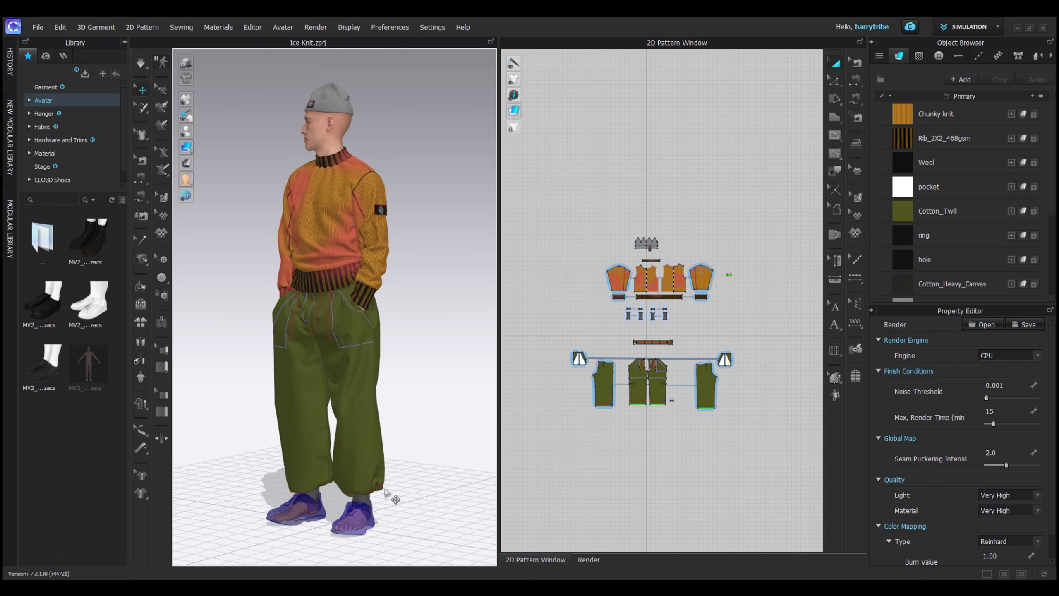
key("shift+a")
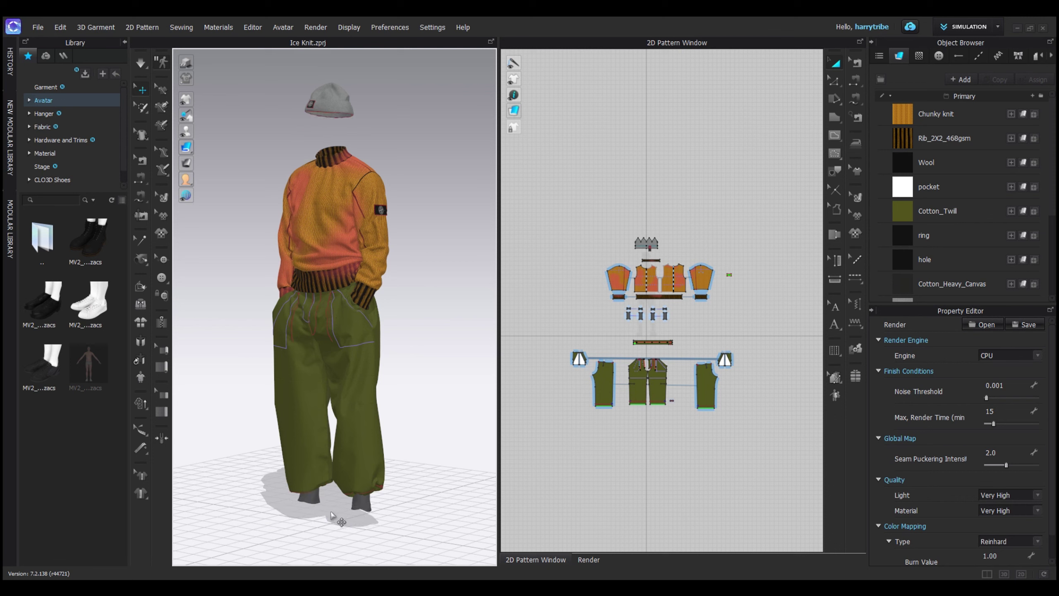
key("shift+a")
right_click_drag(397, 201, 377, 354)
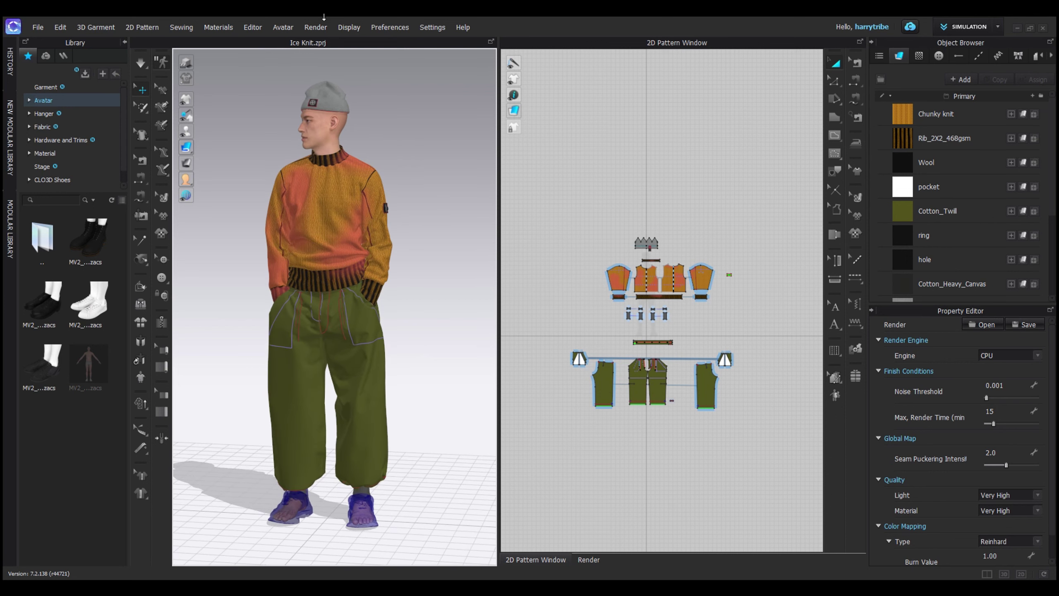
Step: Select all faces of the avatar's skin and pick the bare feet inside the shoes
left_click(325, 138)
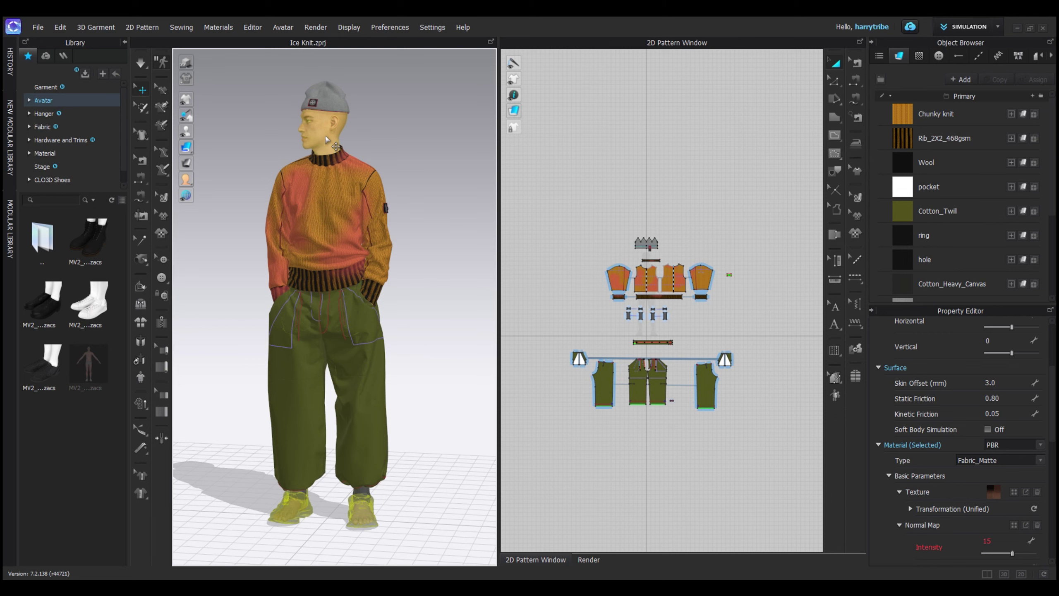
right_click(319, 127)
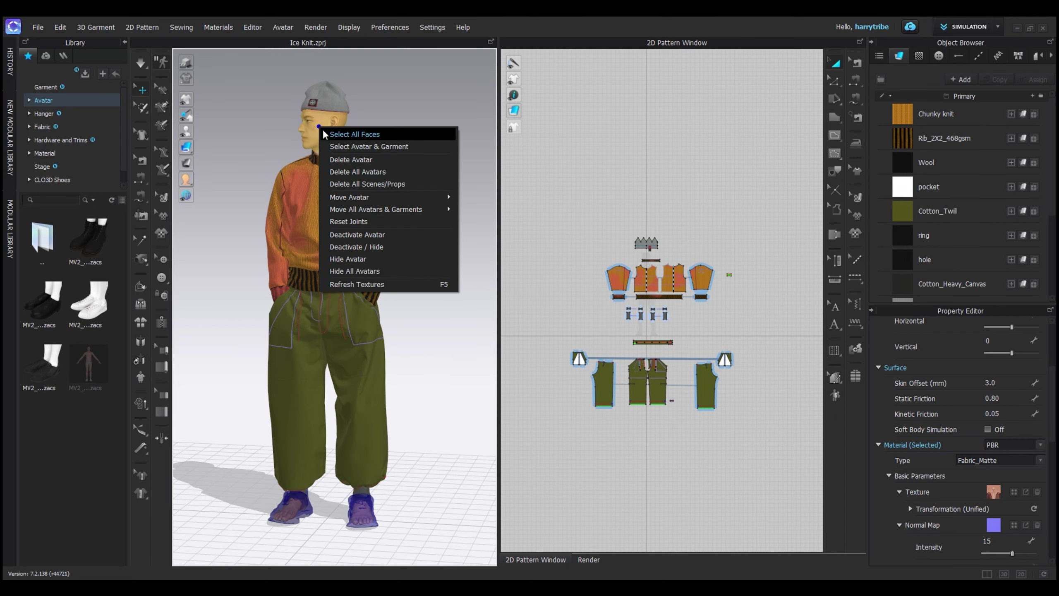
left_click(353, 135)
middle_click_drag(395, 505, 381, 330)
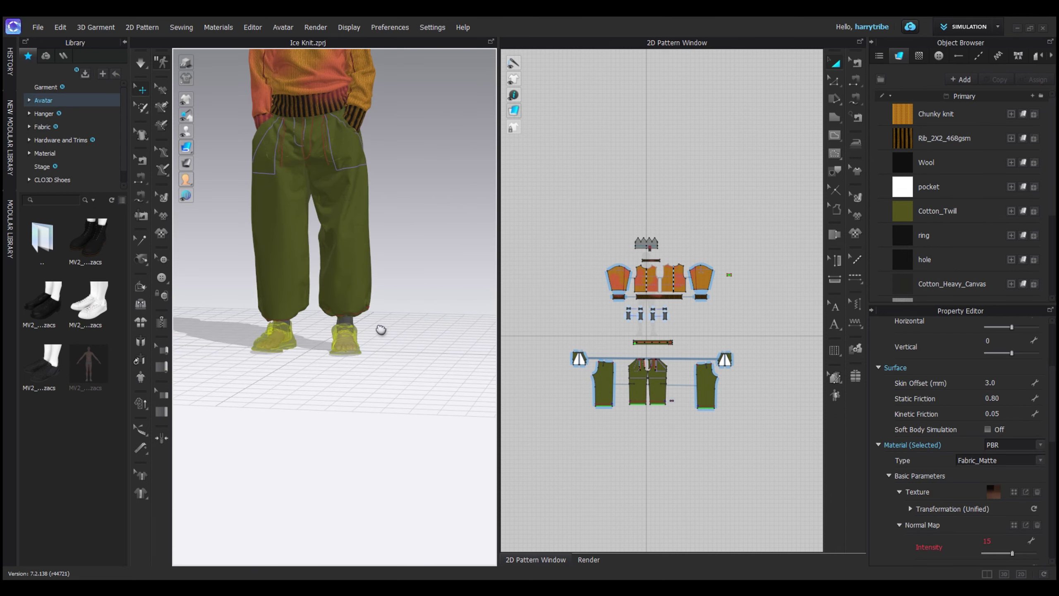
scroll(380, 330, "up", 3)
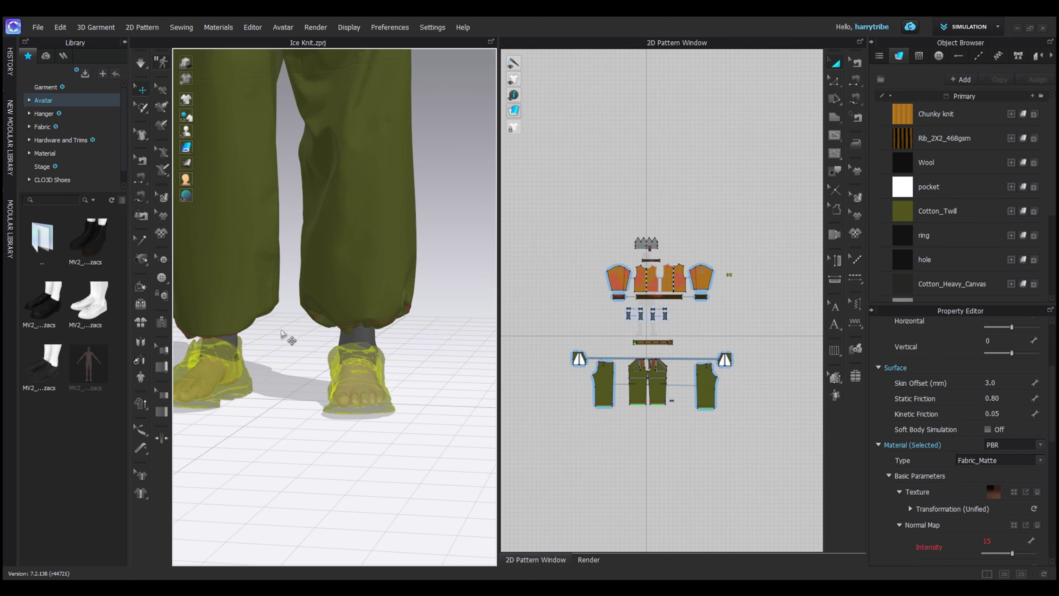
scroll(287, 338, "up", 2)
left_click(266, 369)
left_click(394, 400)
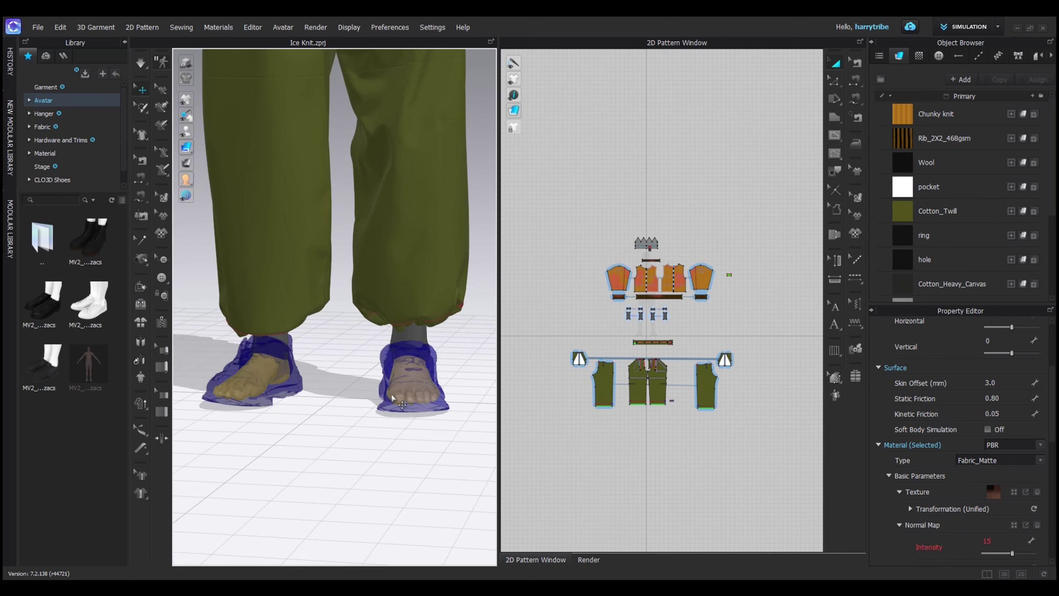
Step: Examine the material parameters of the selected avatar surface down to the opacity settings, and clear the selection
right_click_drag(362, 428, 338, 409)
scroll(365, 229, "down", 2)
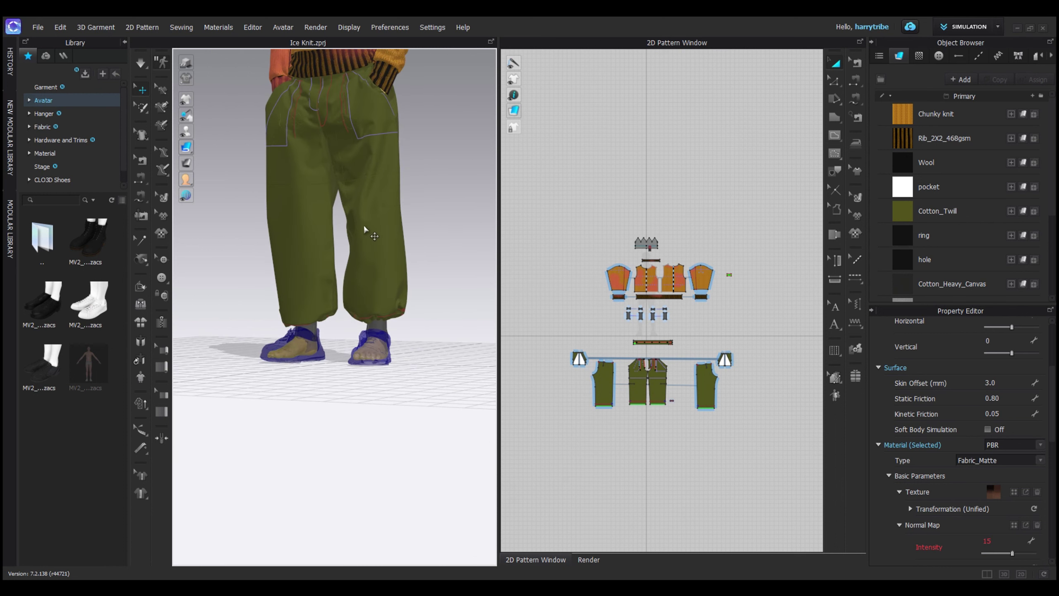
scroll(418, 221, "down", 2)
scroll(428, 424, "down", 1)
scroll(307, 179, "down", 1)
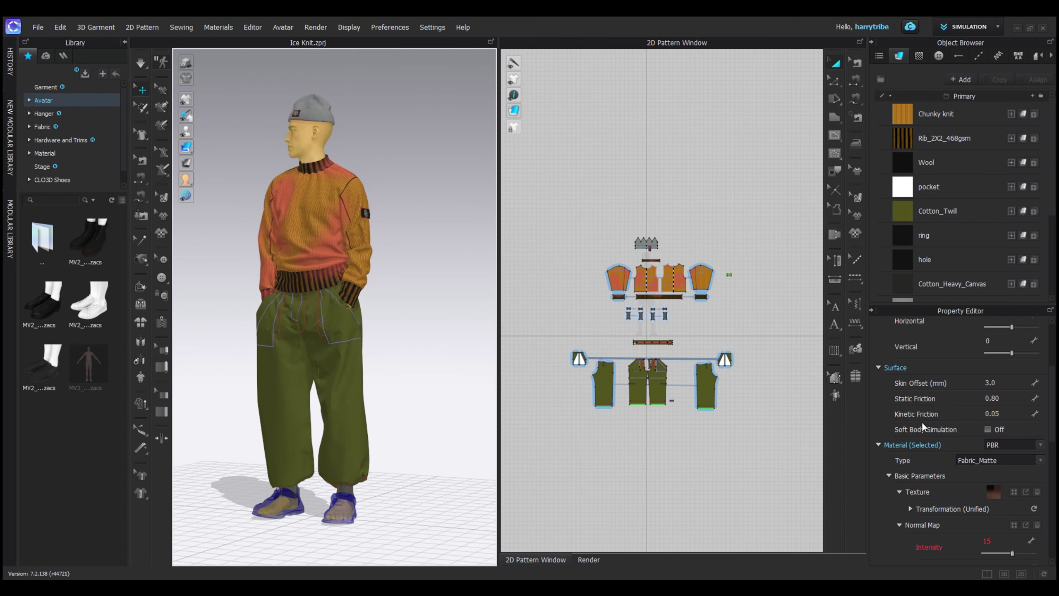
scroll(924, 427, "down", 6)
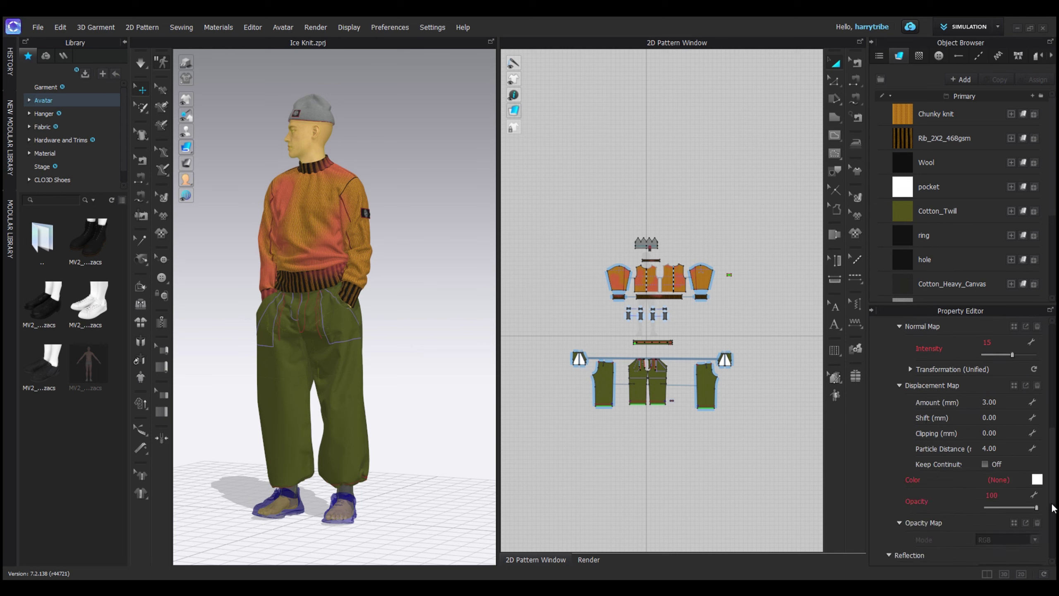
left_click(403, 290)
Step: Hide the avatar's body and start an interactive render of the garments and shoes
key("shift+a")
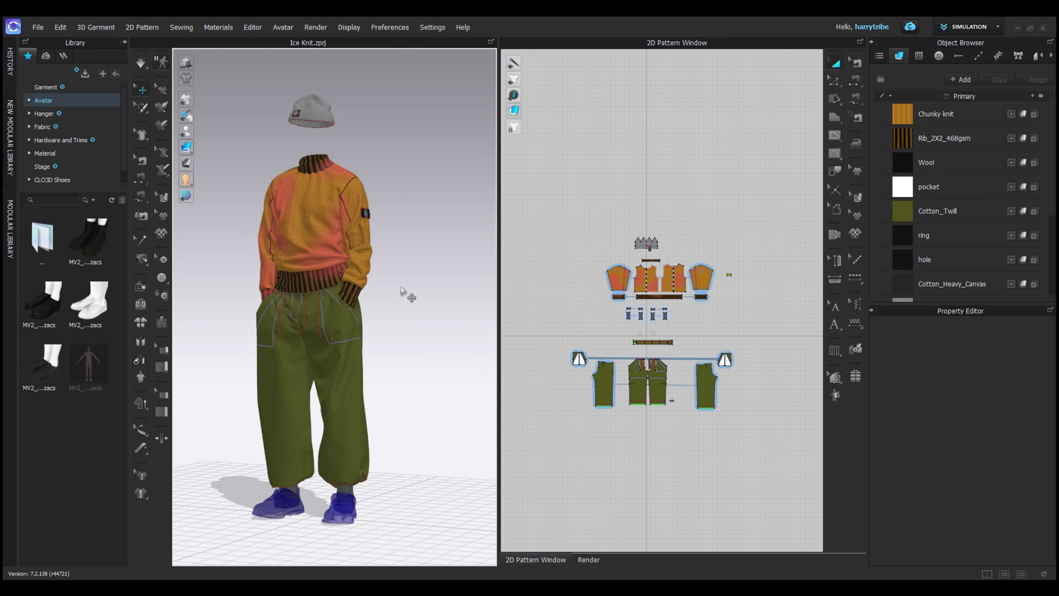
left_click(588, 559)
left_click(833, 66)
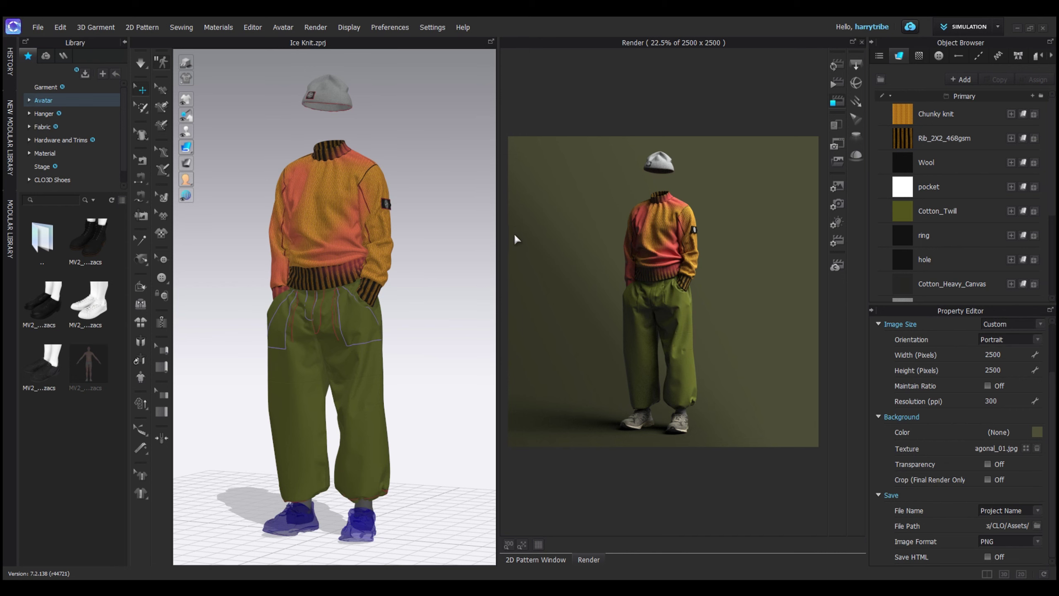
Step: Set the render background texture to Diagonal_02 and run an interactive render, stopping it once the image has formed
left_click(1025, 448)
left_click(196, 117)
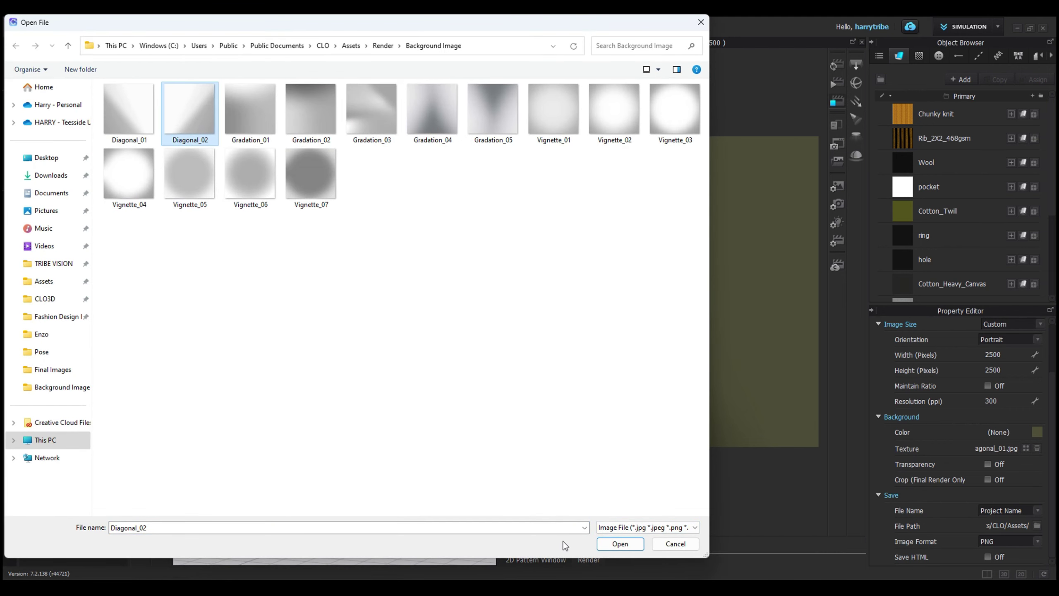
left_click(618, 543)
left_click(835, 64)
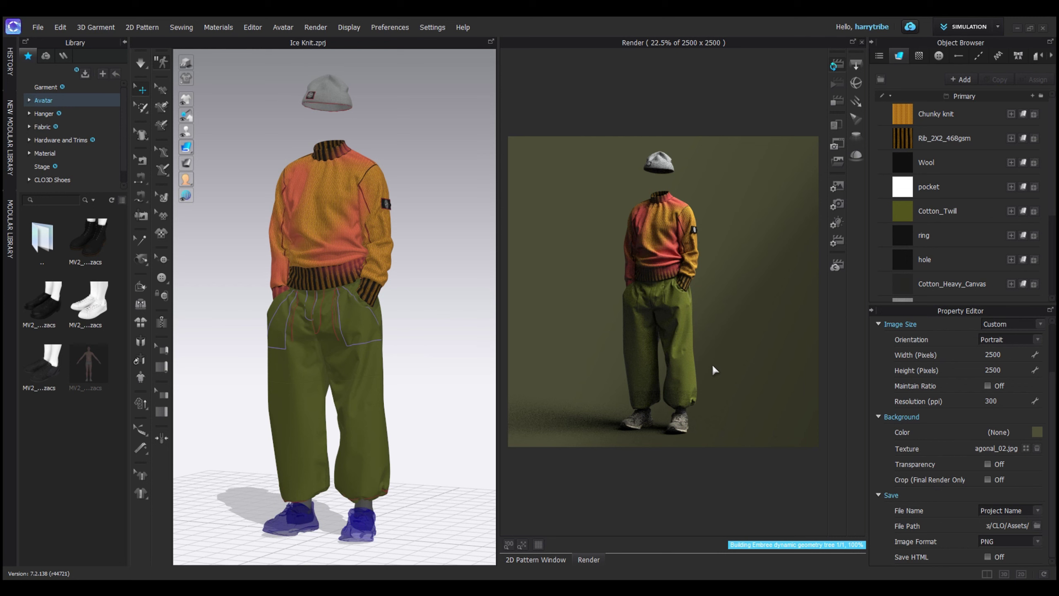
left_click(837, 101)
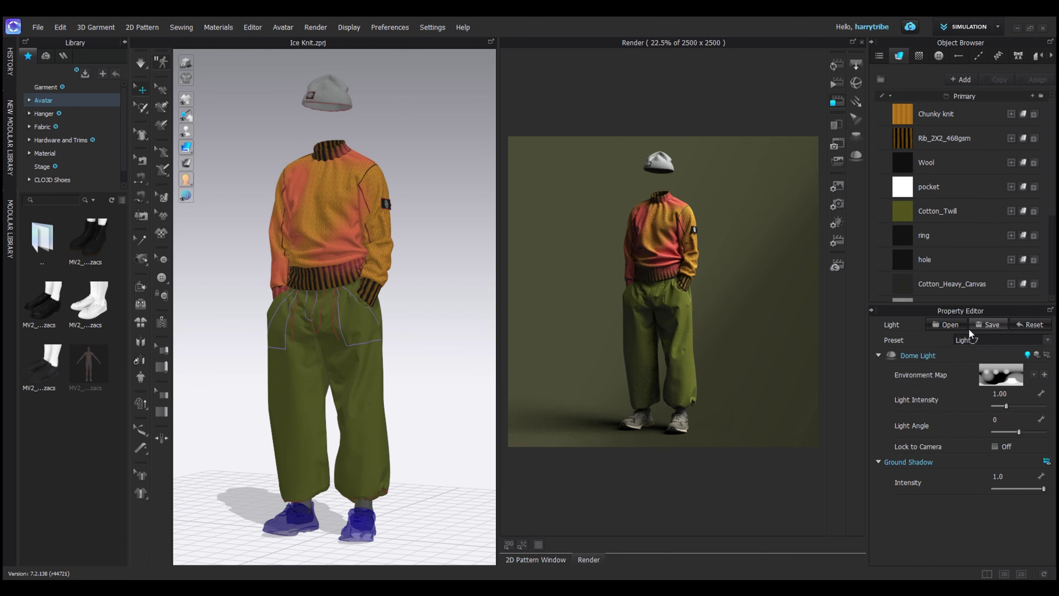
Step: Load a saved light setup with an overhead rectangle light and frame the outfit closer
left_click(945, 325)
double_click(366, 137)
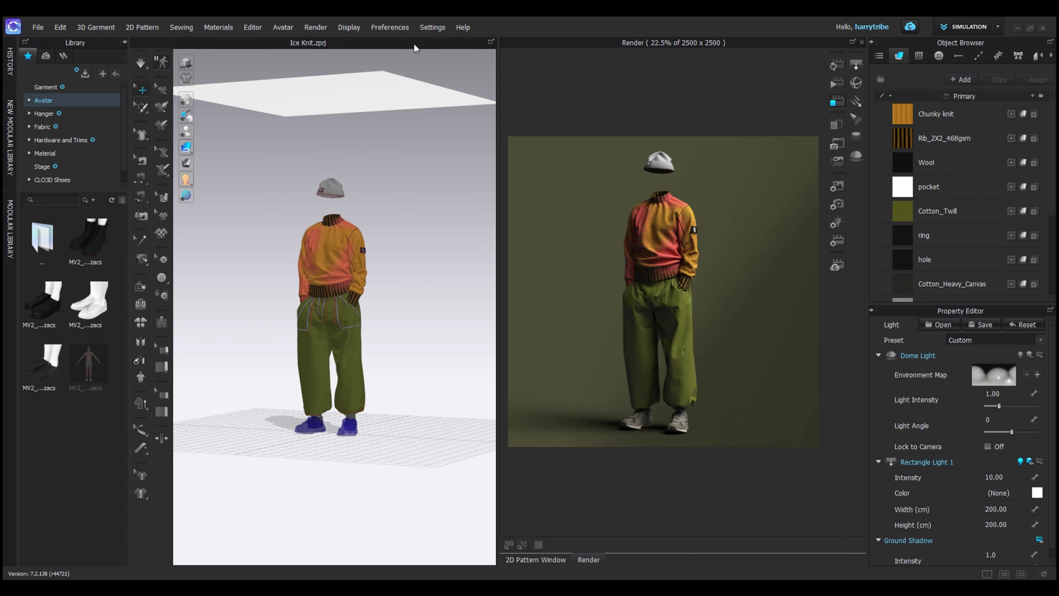
scroll(413, 413, "up", 3)
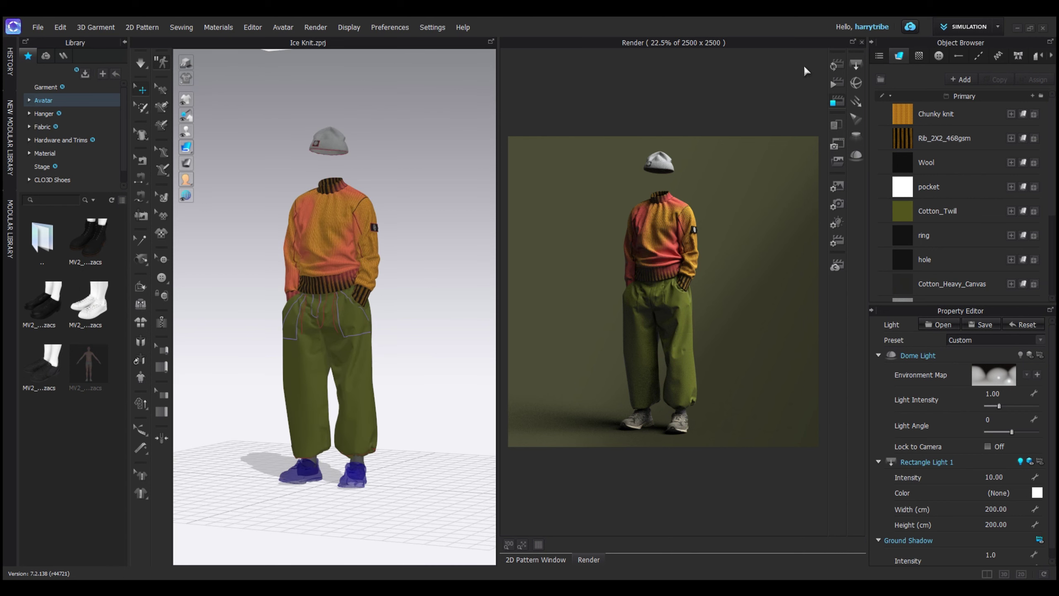
Step: Run an interactive render with the rectangle light setup, adjust the outfit's framing, and stop it
left_click(833, 67)
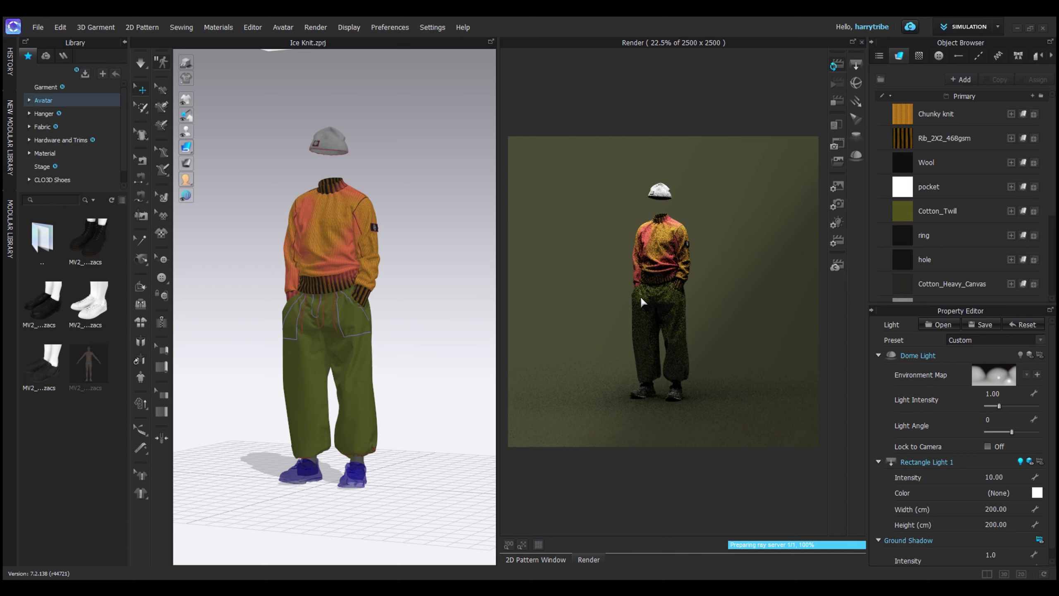
scroll(673, 307, "up", 5)
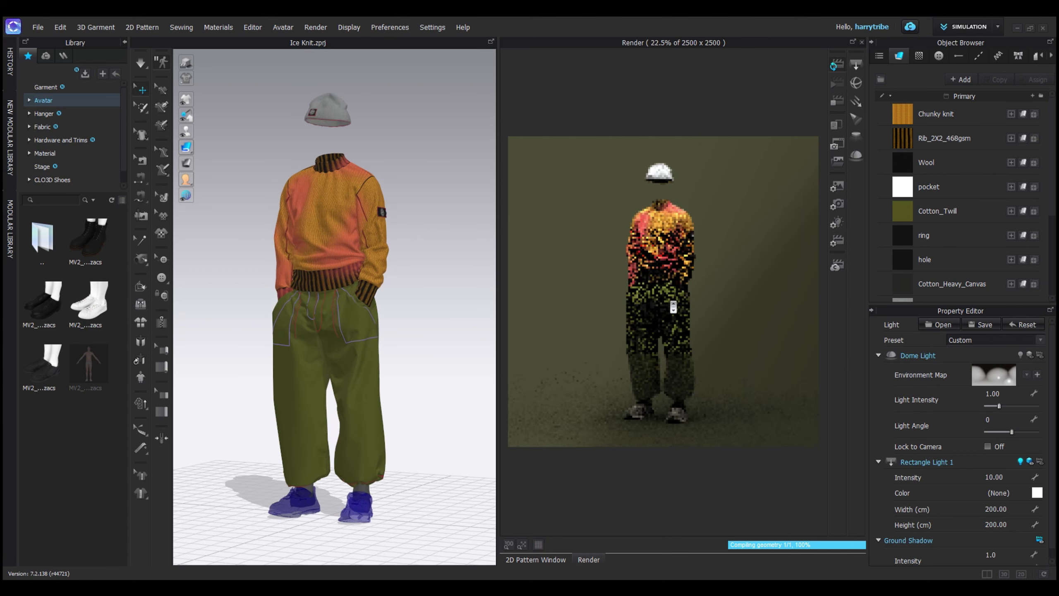
scroll(673, 307, "down", 2)
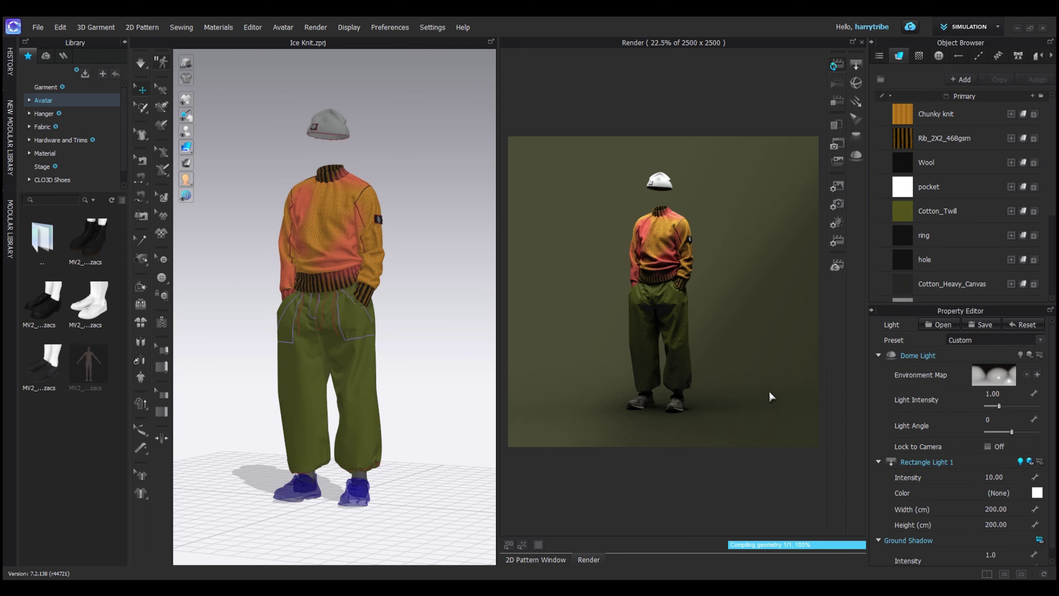
left_click(836, 102)
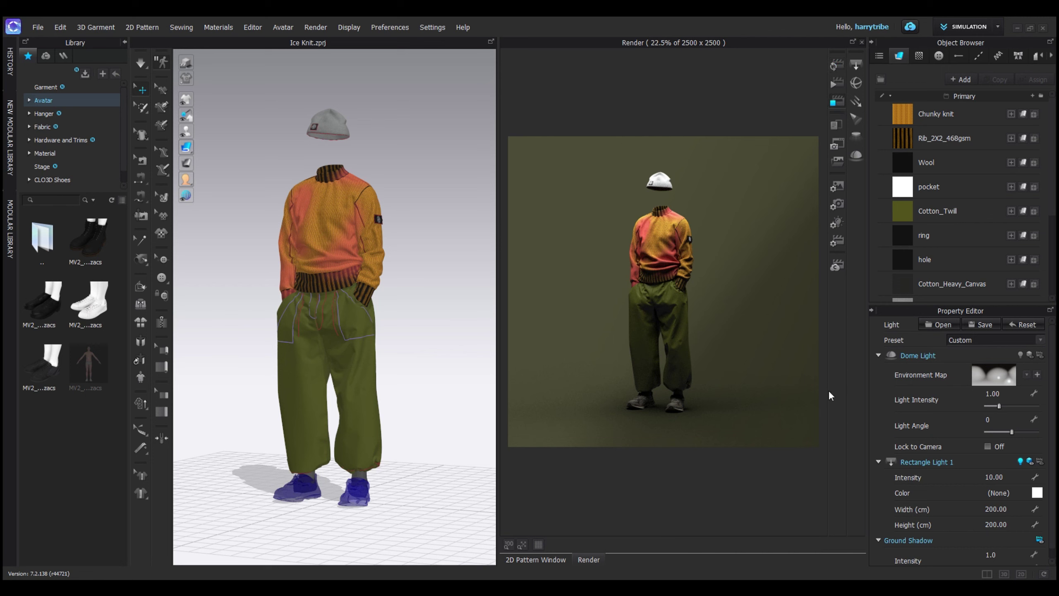
Step: Set the render background texture to Gradation_01
left_click(839, 187)
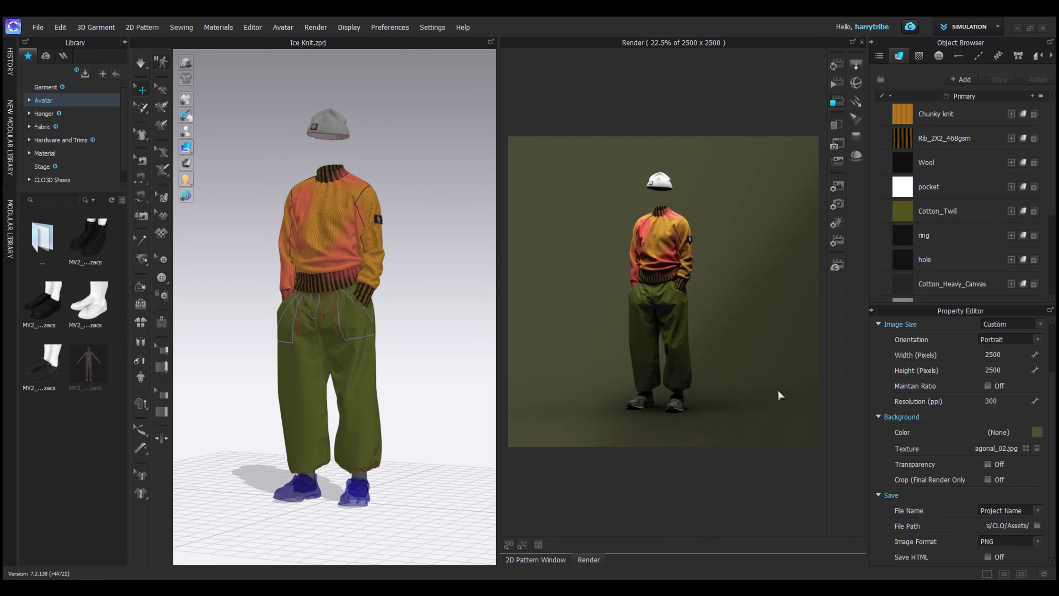
left_click(1026, 448)
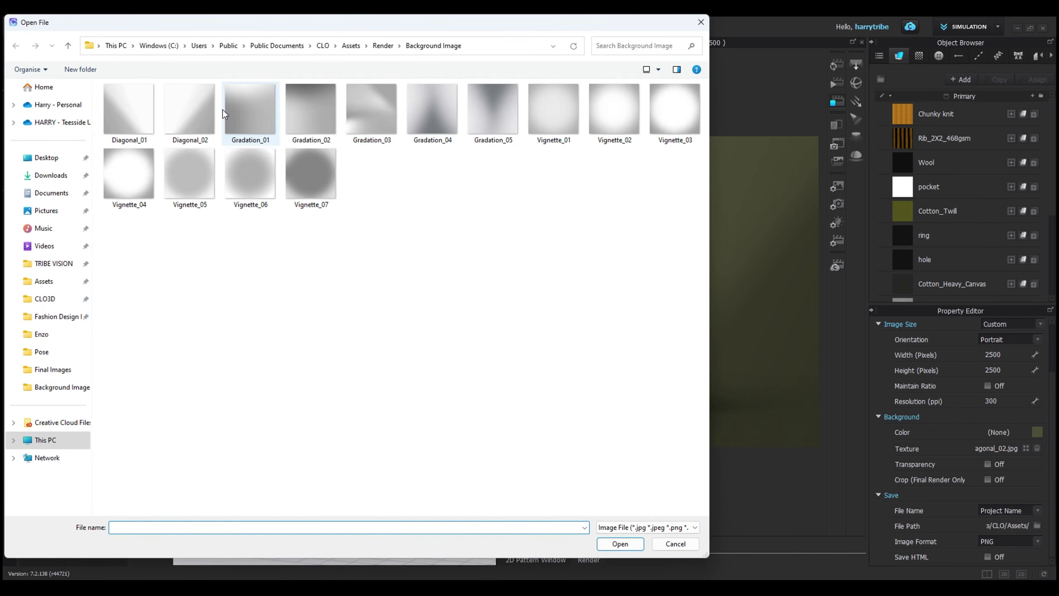
left_click(258, 113)
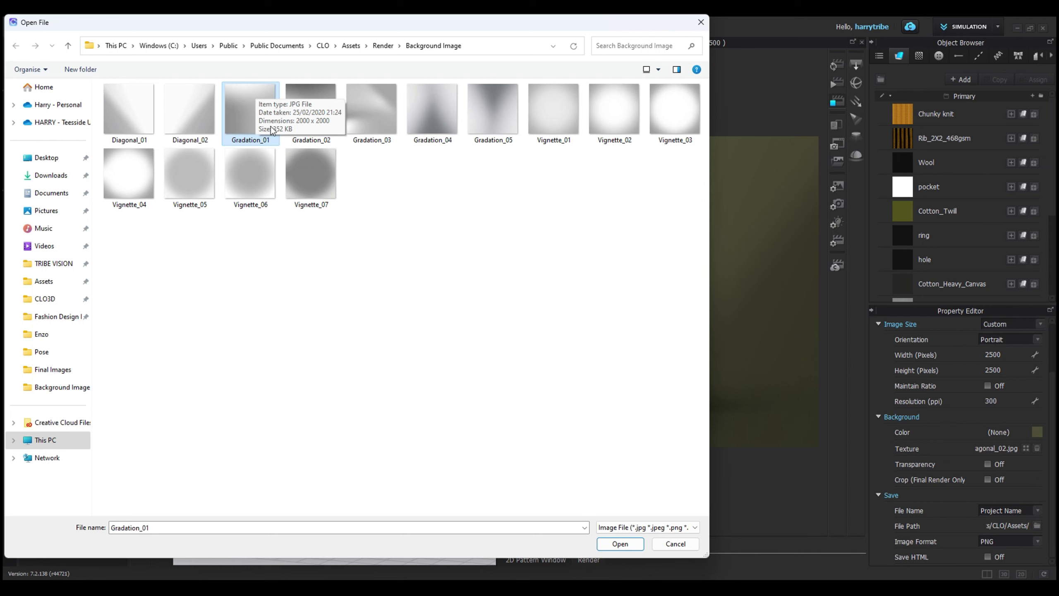
left_click(621, 545)
Step: Run an interactive render with the Gradation_01 background and start the final render as a 1920 × 1080 landscape image
left_click(835, 64)
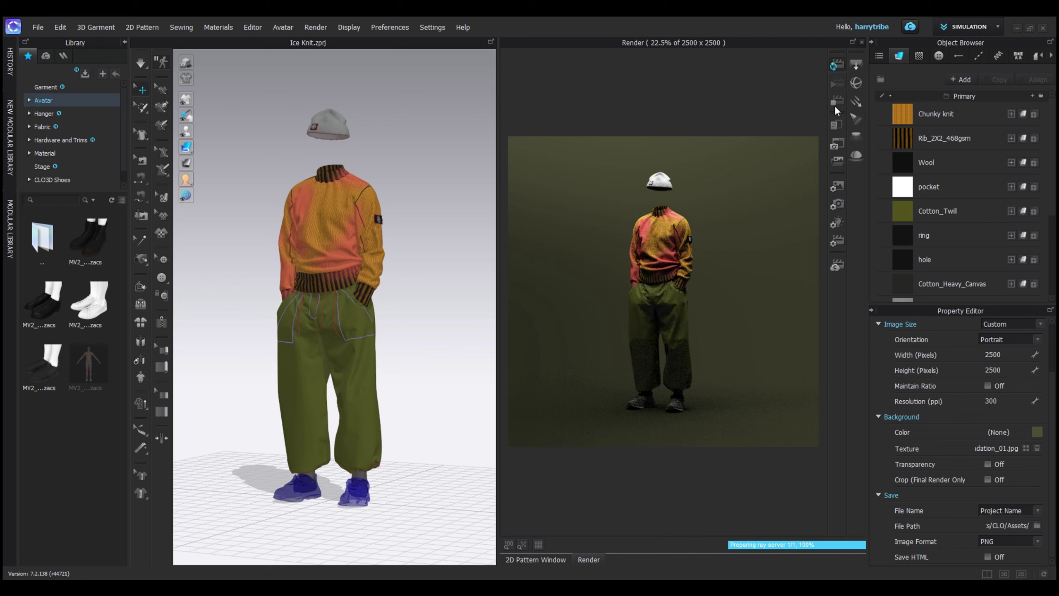
left_click(831, 85)
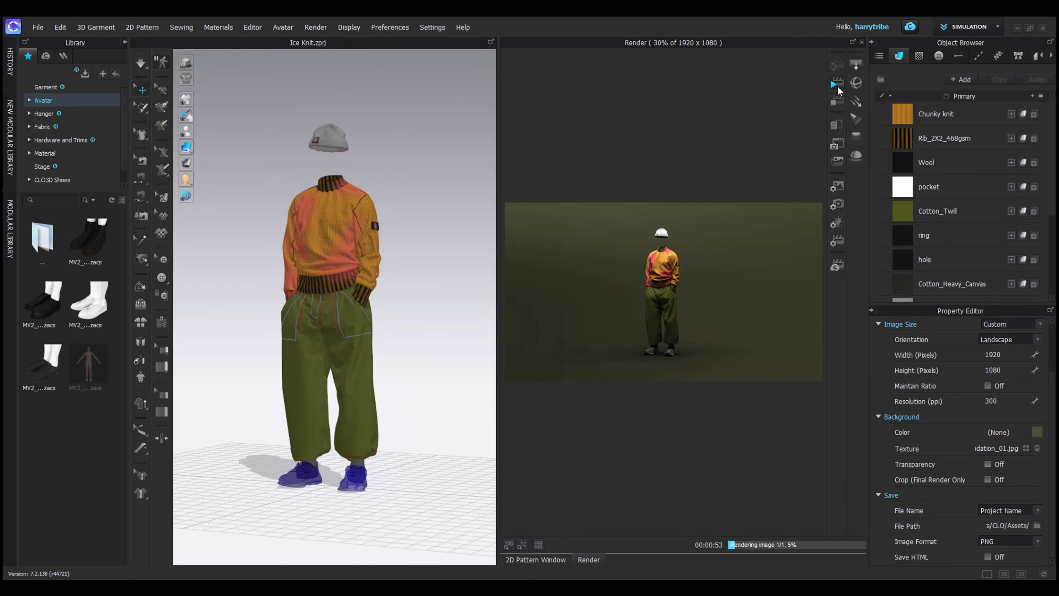